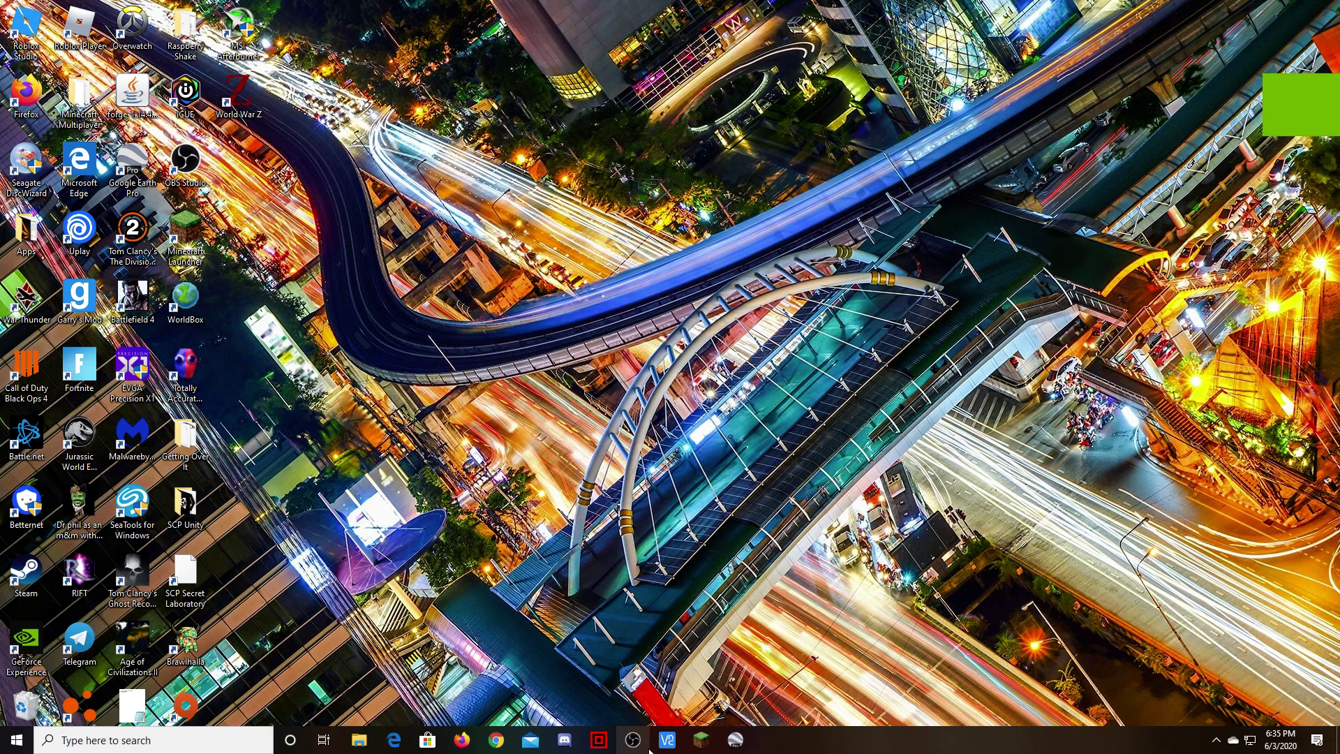
Connect VNC Viewer to the Infiltec Seismometer to view the jAmaseis Jun 4, 2020 seismograms.
click(669, 741)
double_click(422, 273)
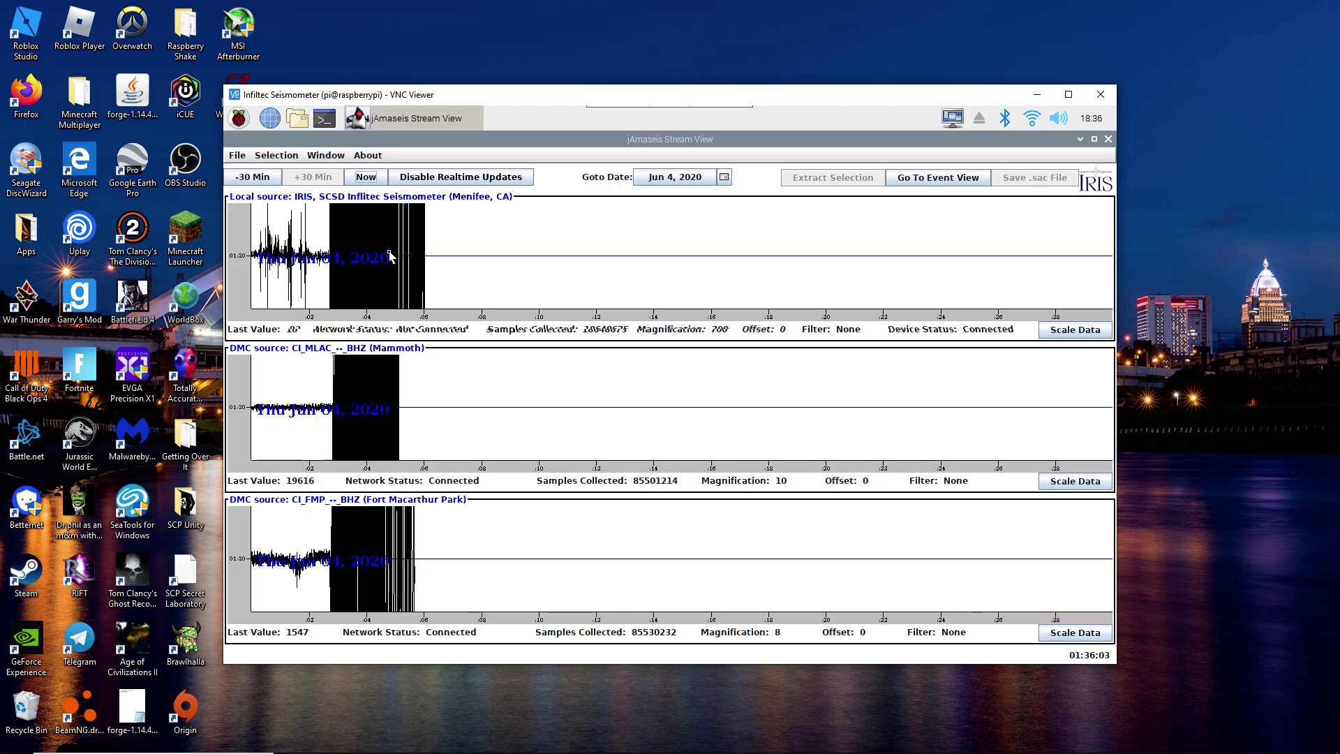
click(1066, 95)
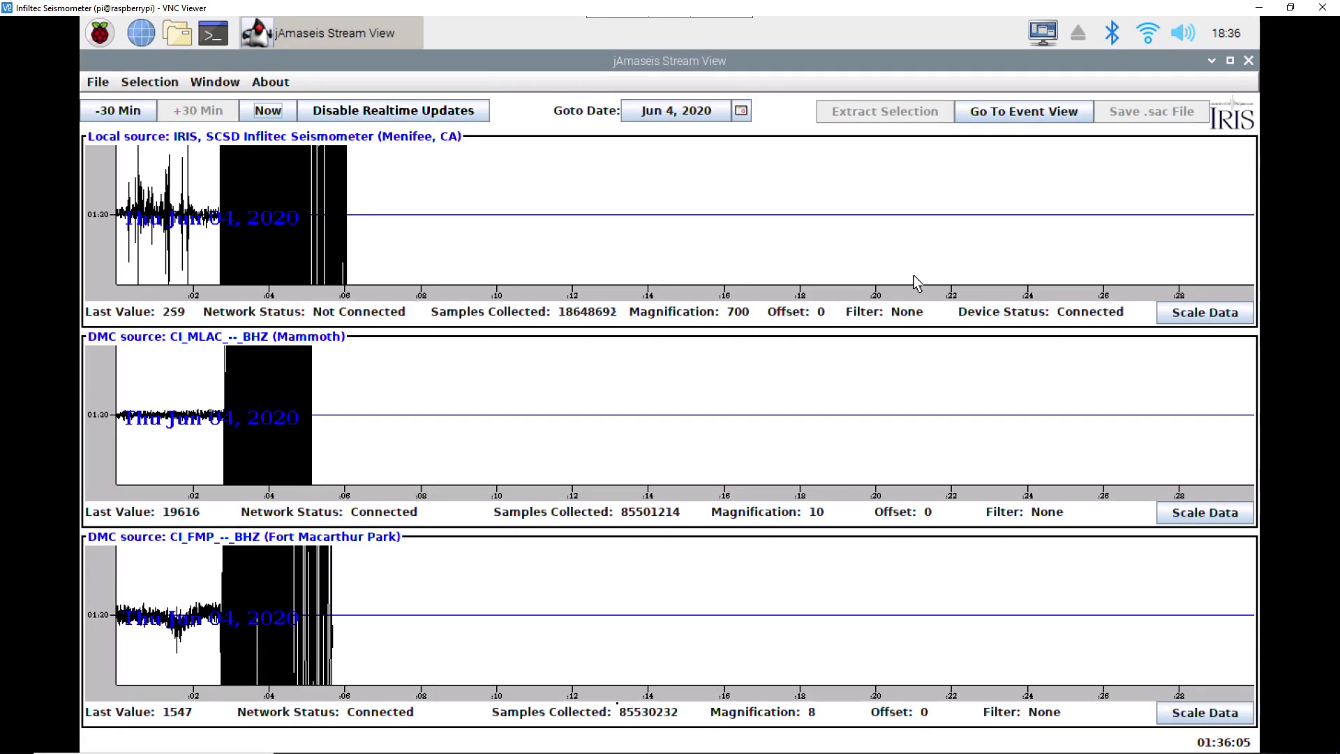
Close the remote session and VNC Viewer, and launch Swarm from the Raspberry Shake folder.
click(1321, 8)
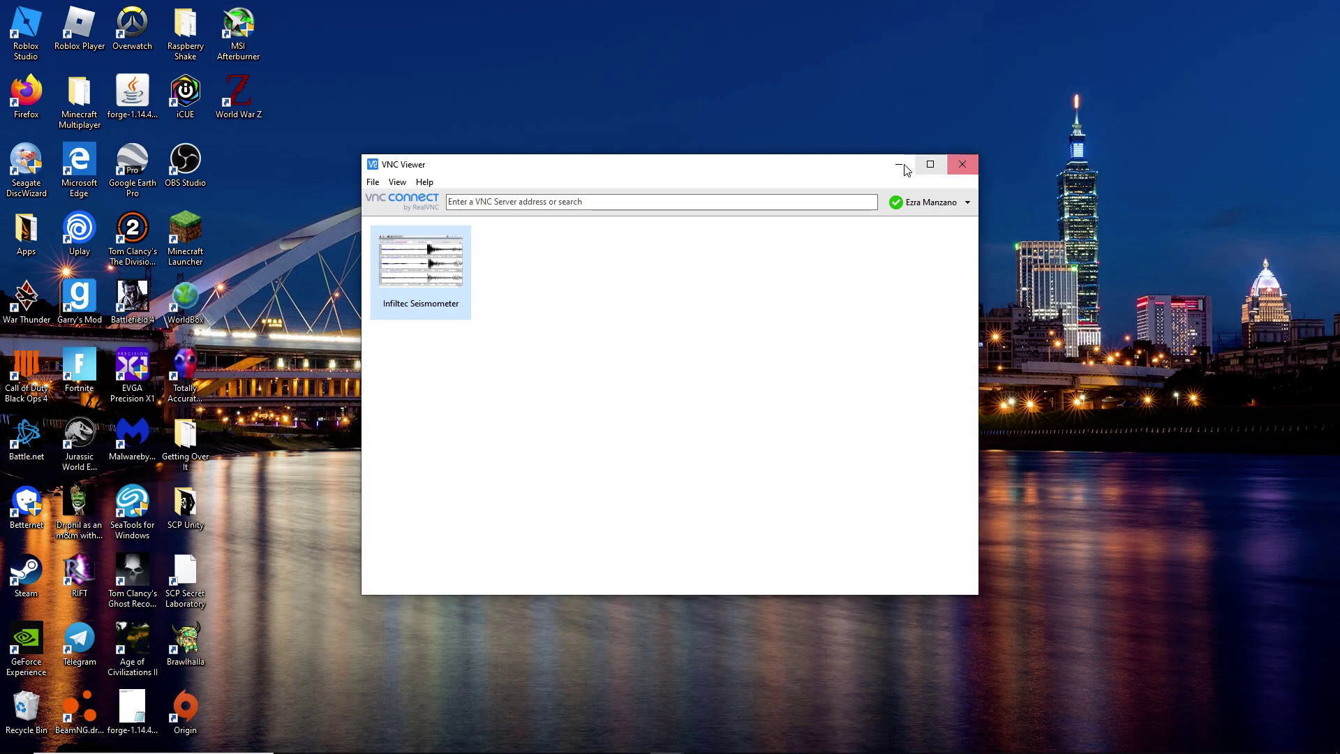
click(961, 164)
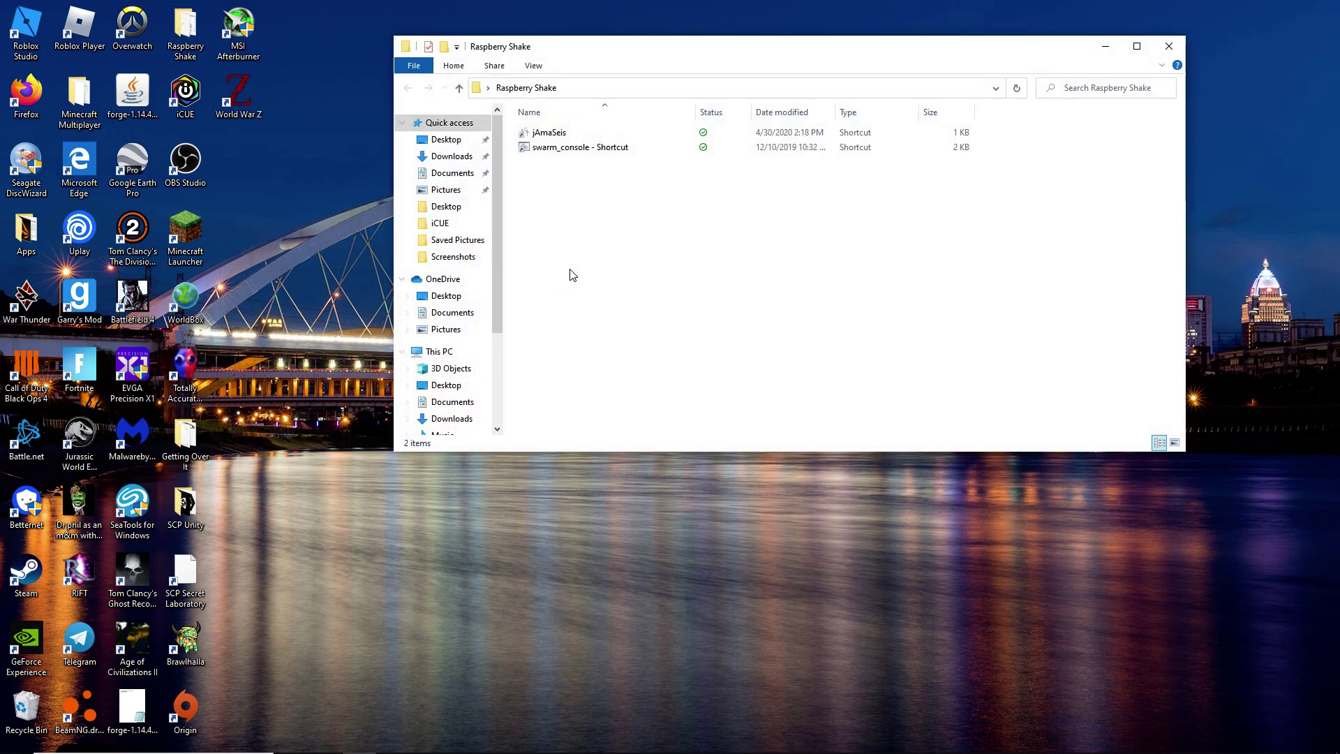
double_click(582, 149)
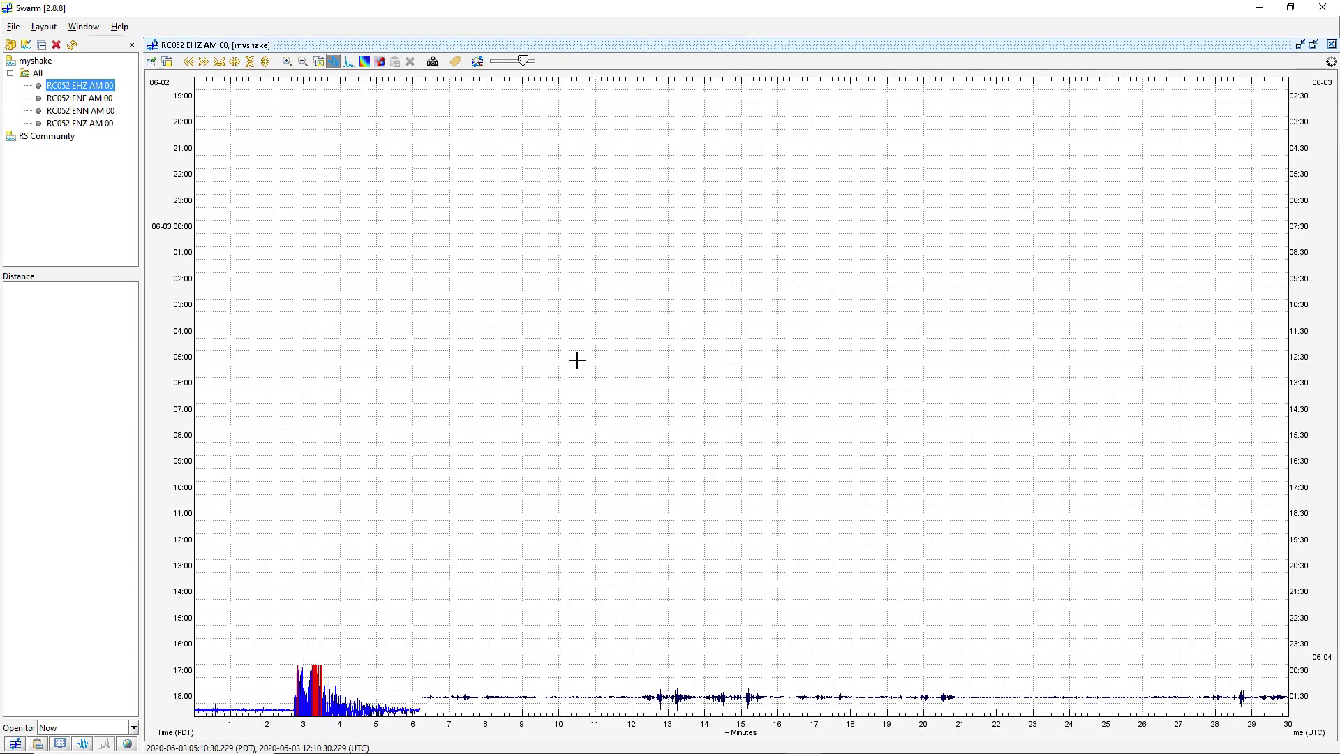
Zoom into the RC052 EHZ helicorder at the quake arrival, then close the zoomed panel.
click(301, 396)
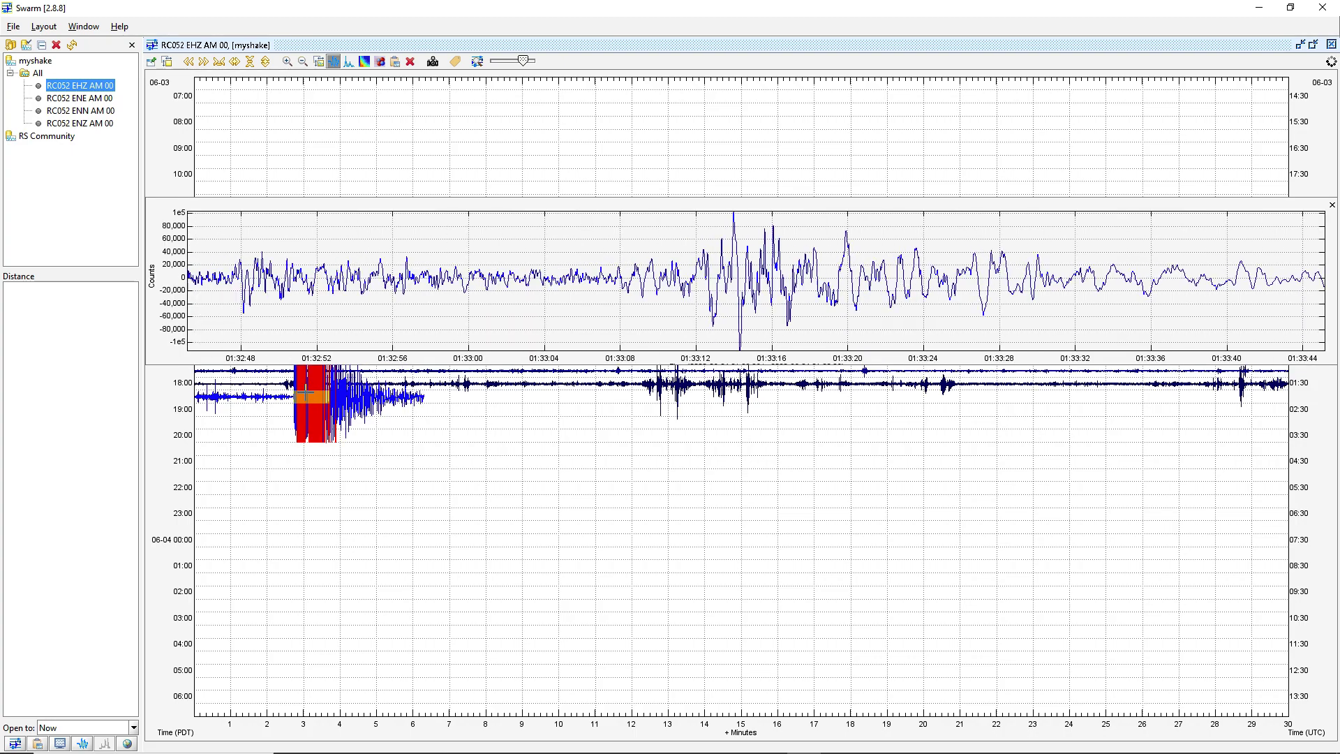
click(1331, 203)
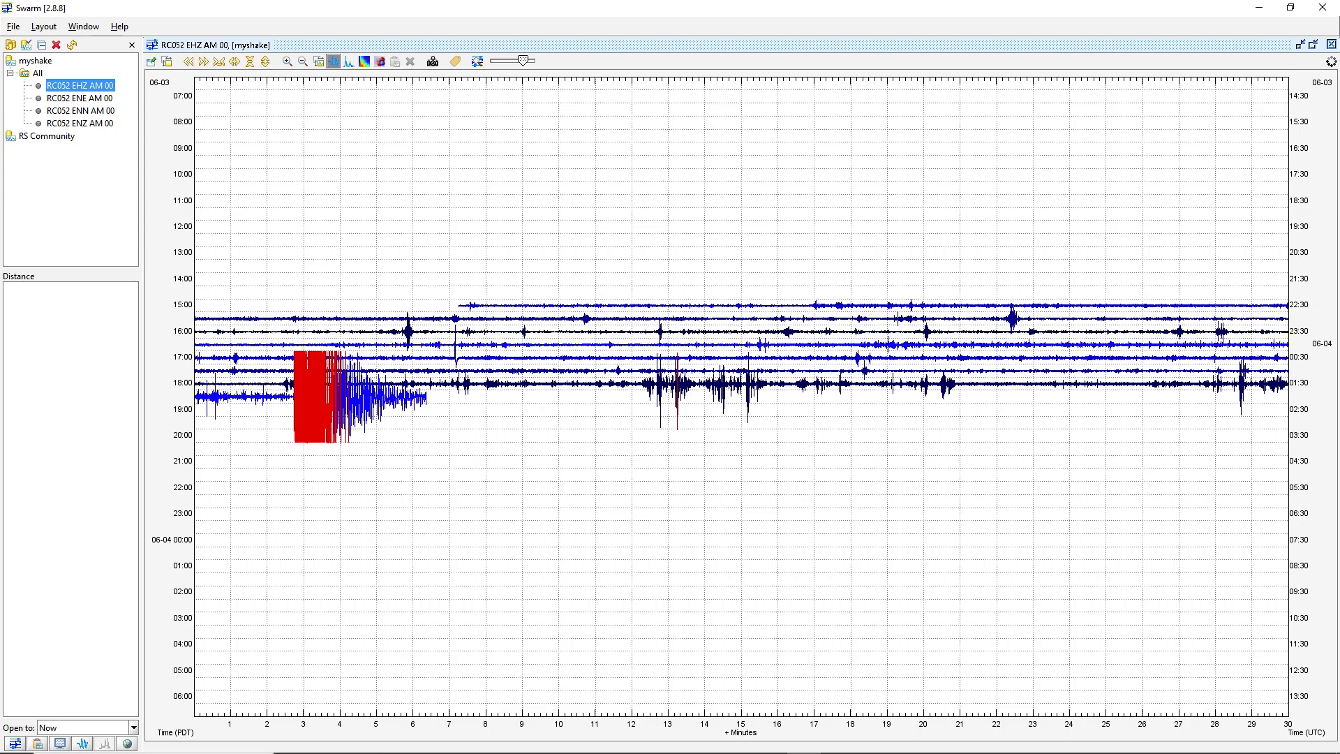
click(625, 742)
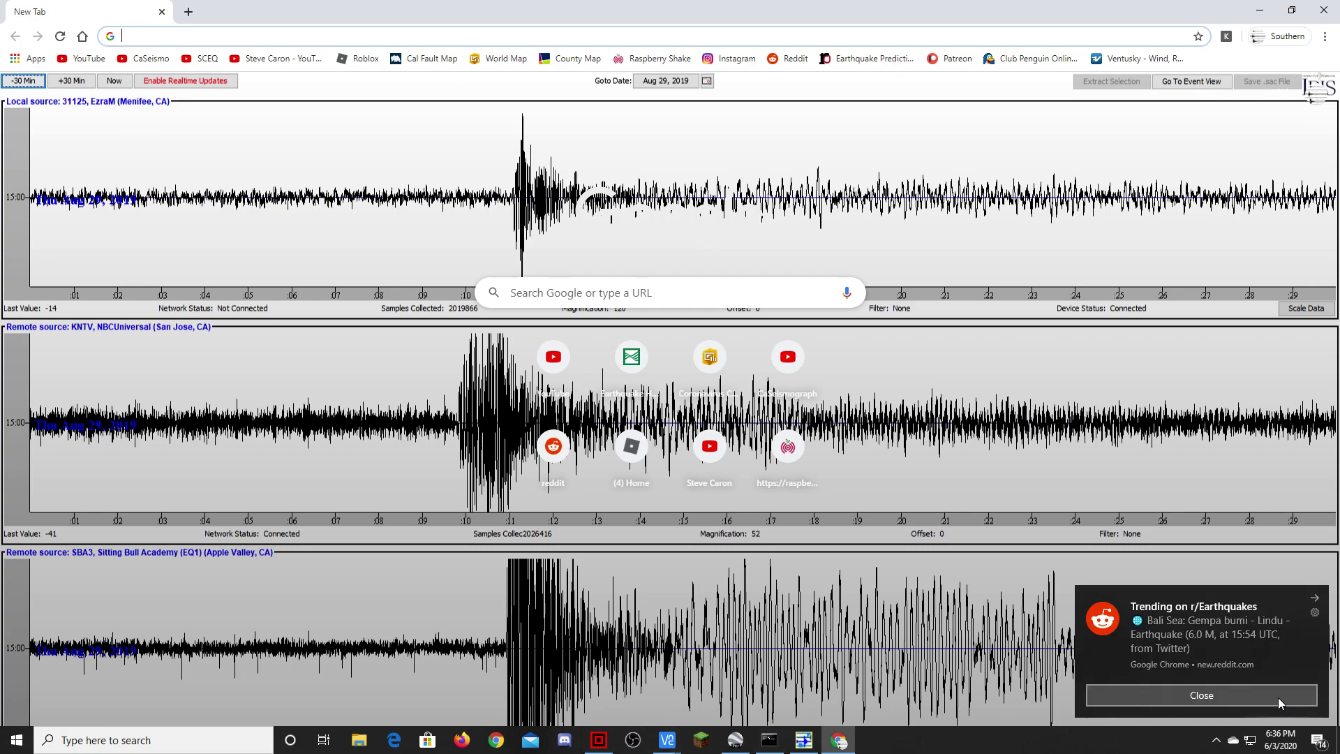
Bring EQ3D forward, maximize it, and clear all Windows notifications.
click(1279, 703)
click(613, 742)
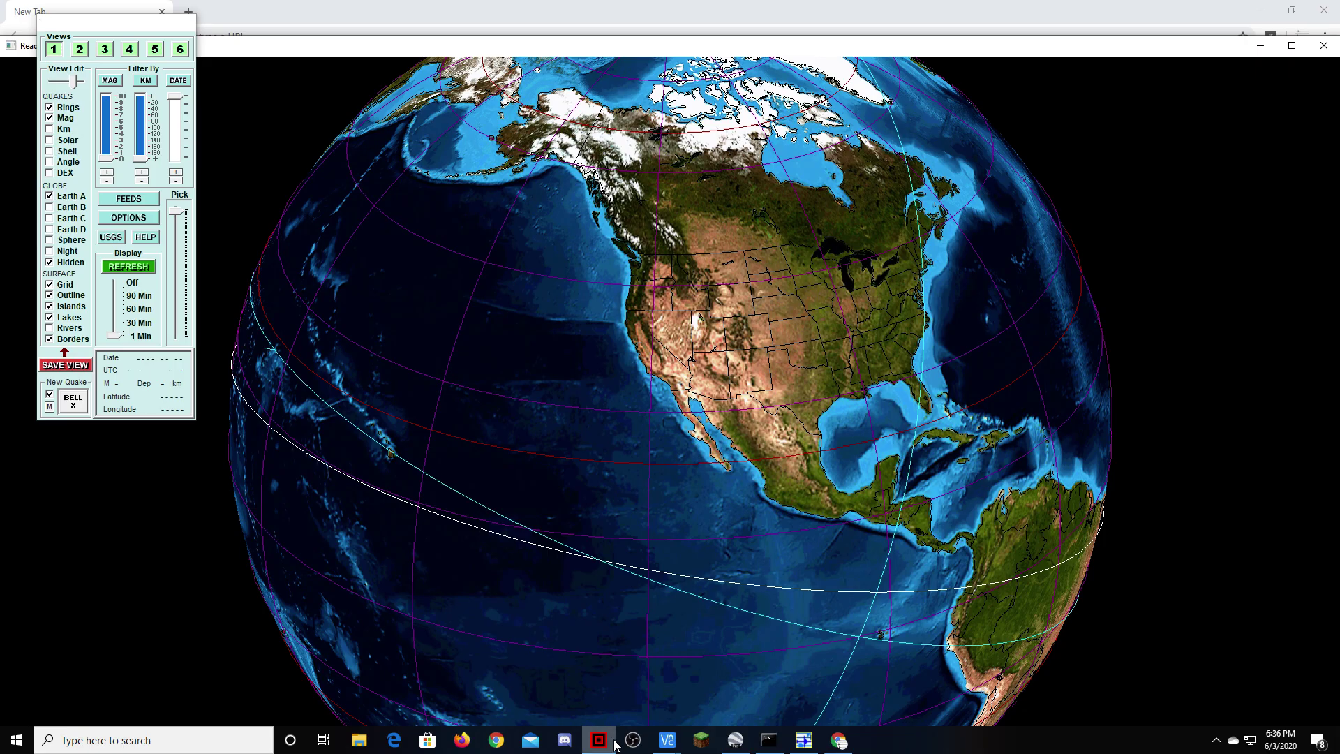
click(1239, 692)
click(1291, 45)
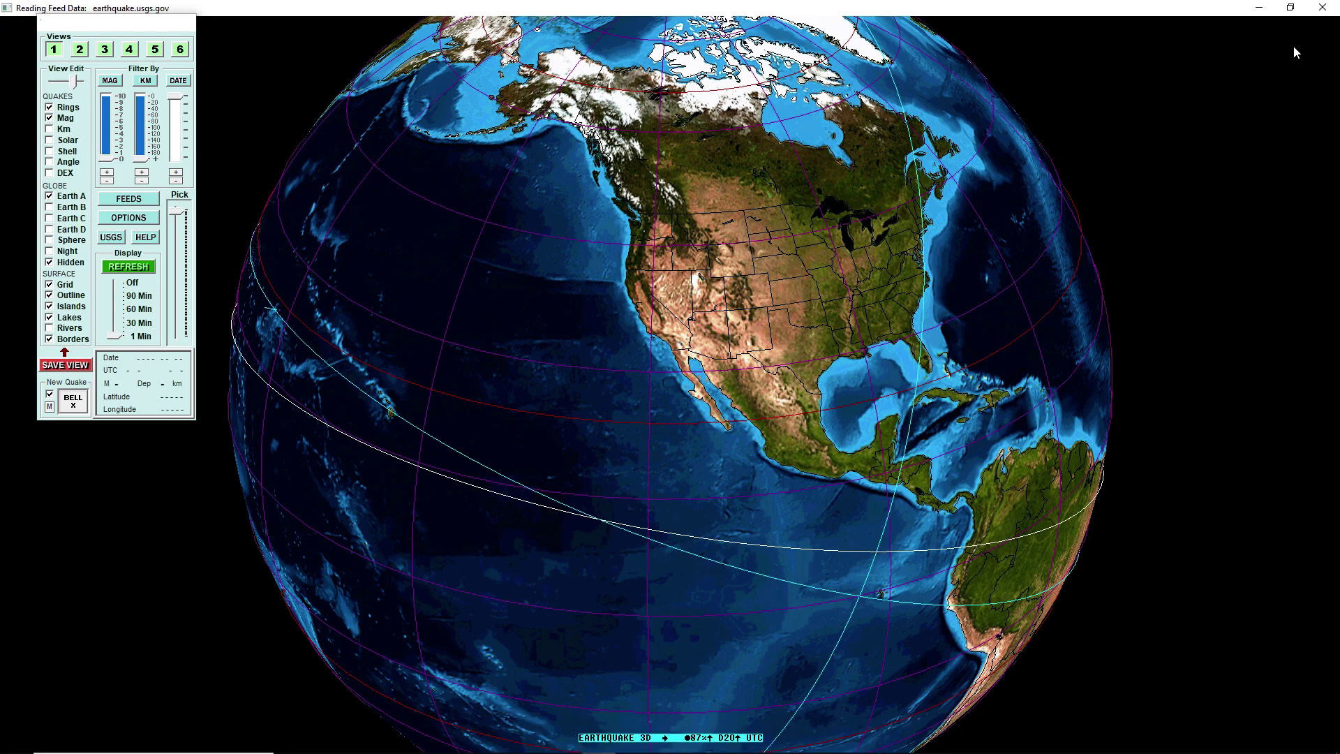
click(1238, 692)
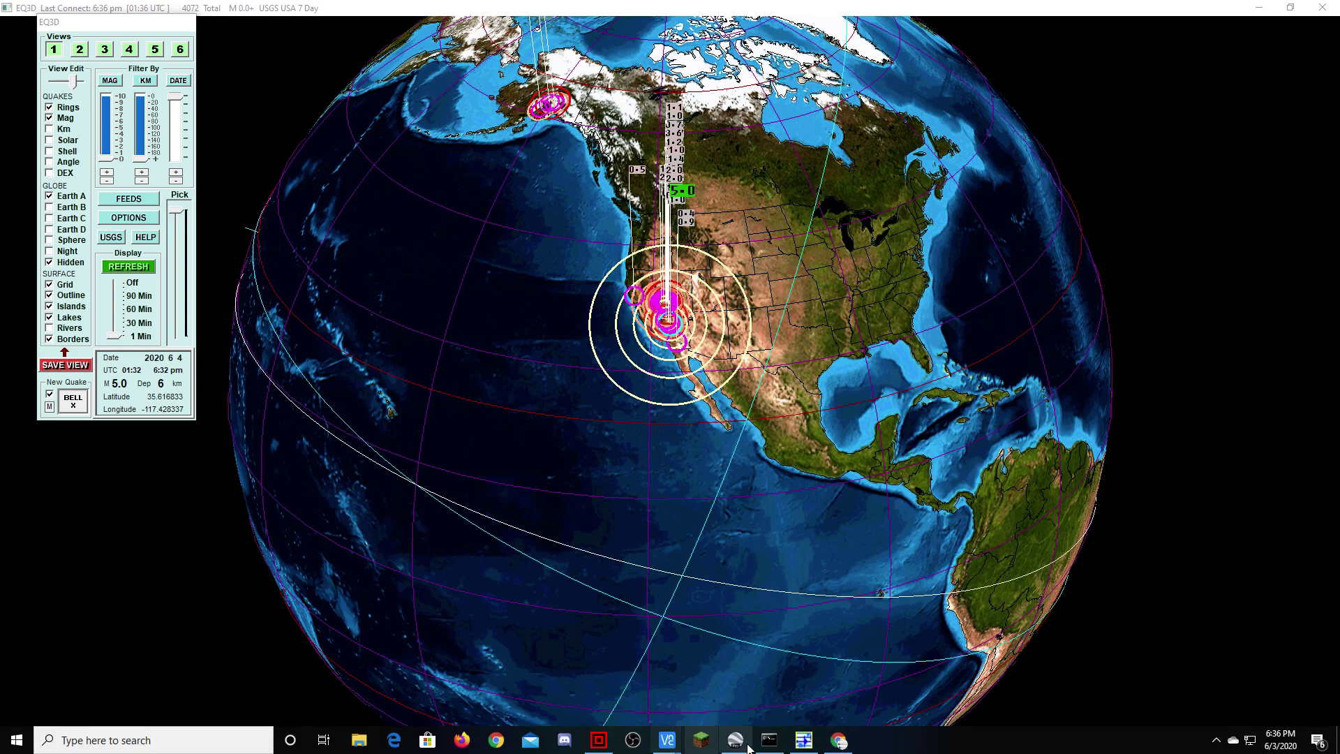
click(1158, 696)
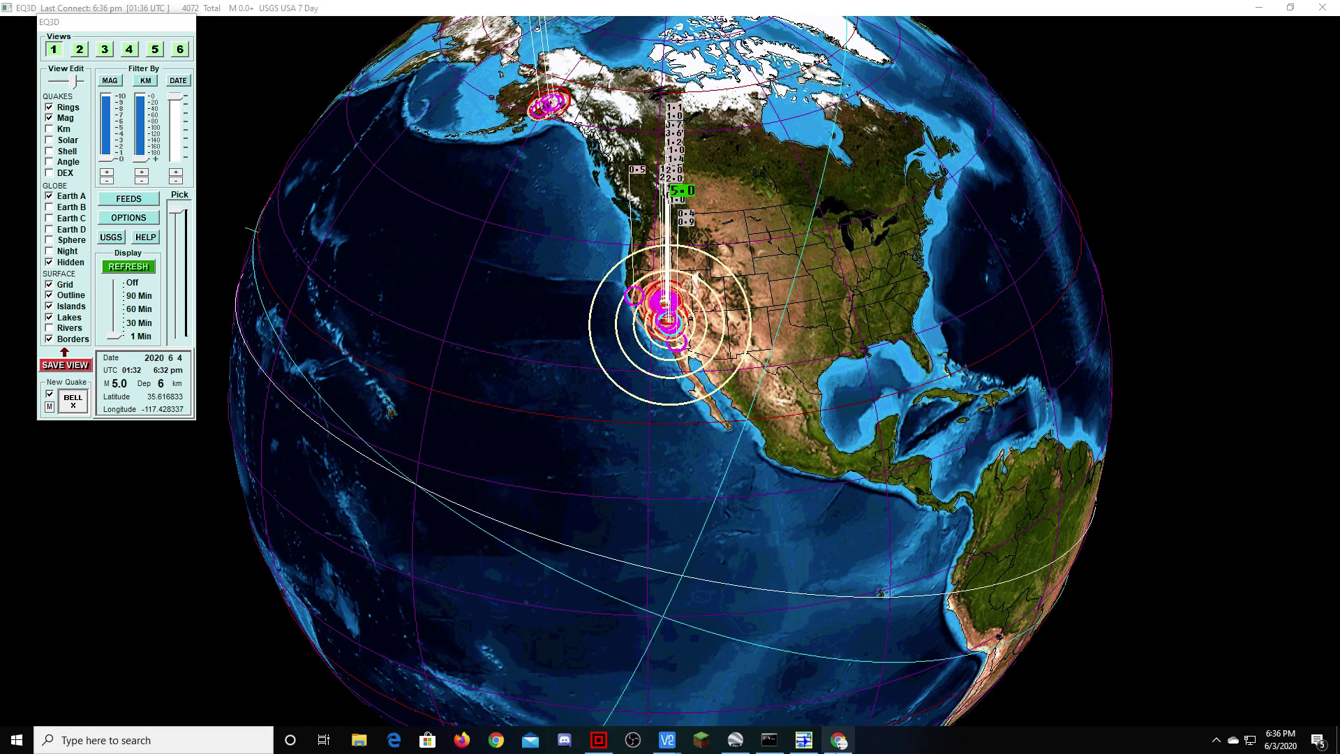
click(1182, 689)
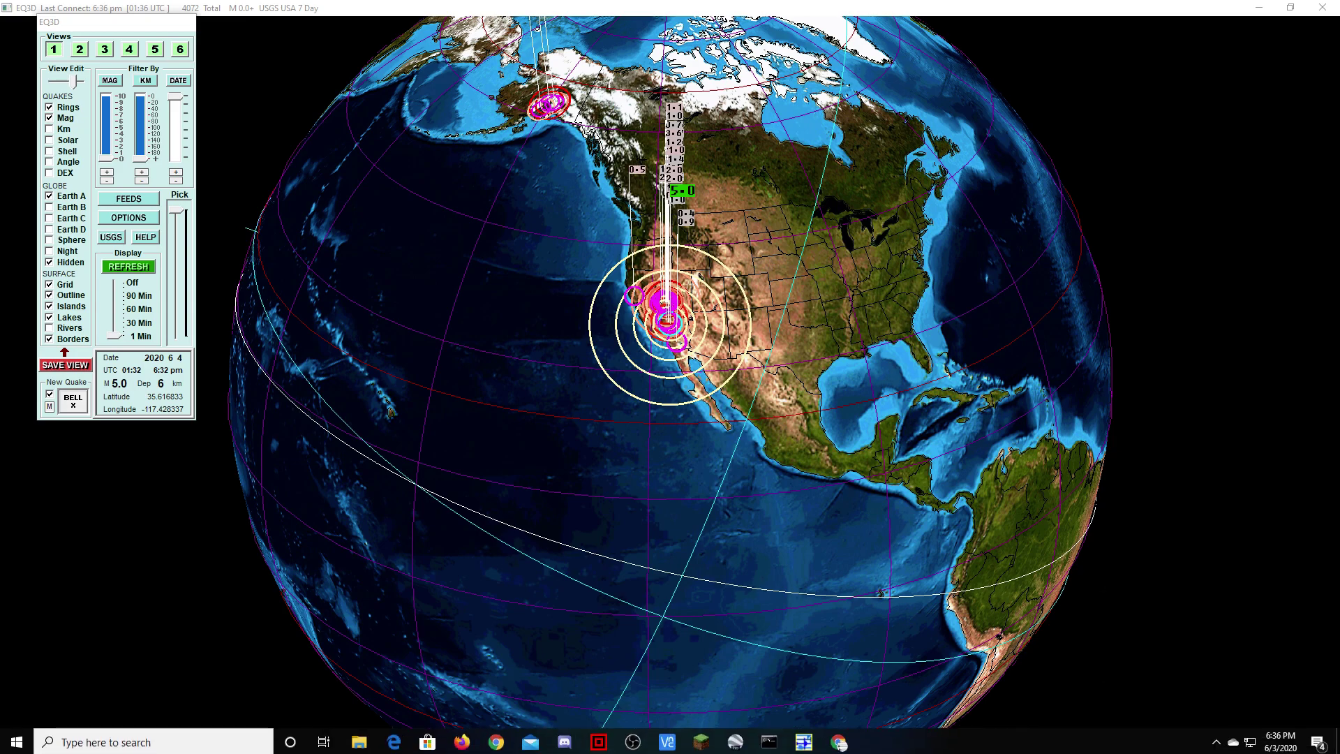
click(1319, 740)
click(1288, 689)
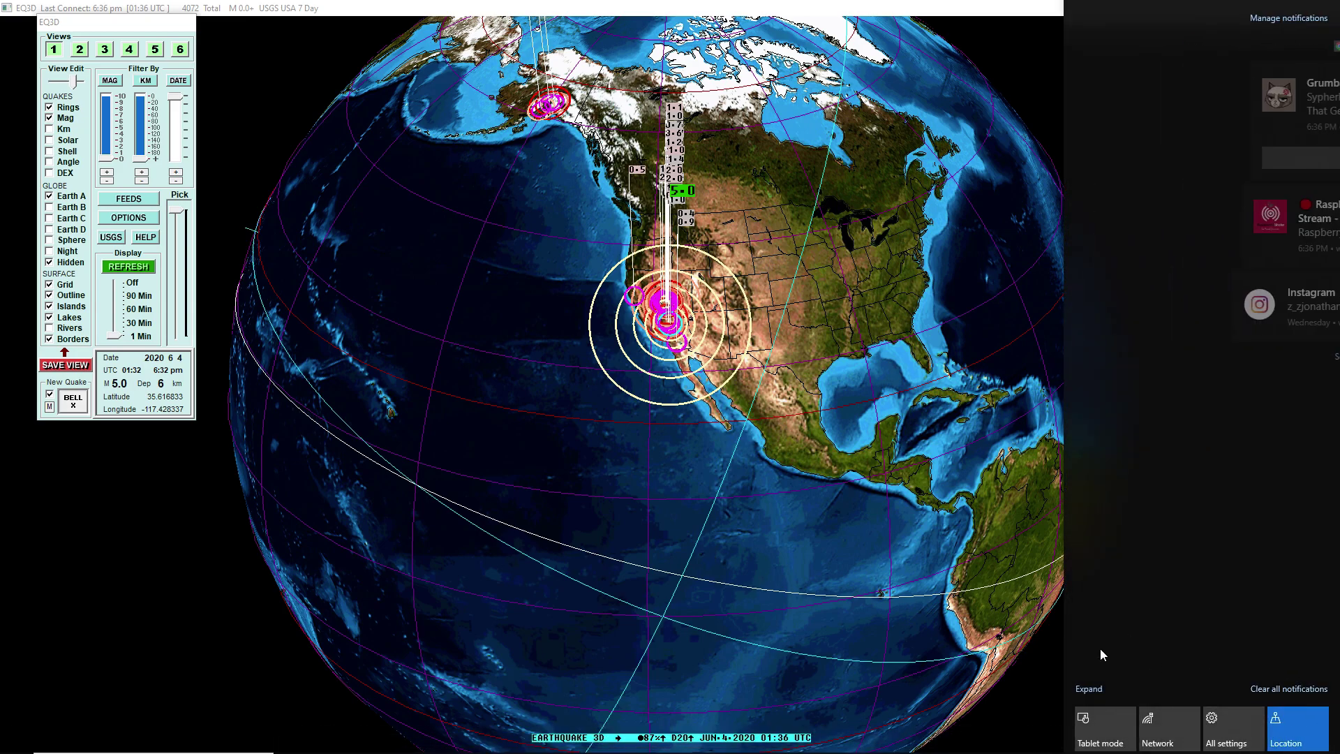
Zoom and rotate the globe onto the southern California rings around the M 5.0 quake.
scroll(783, 346, up, 10)
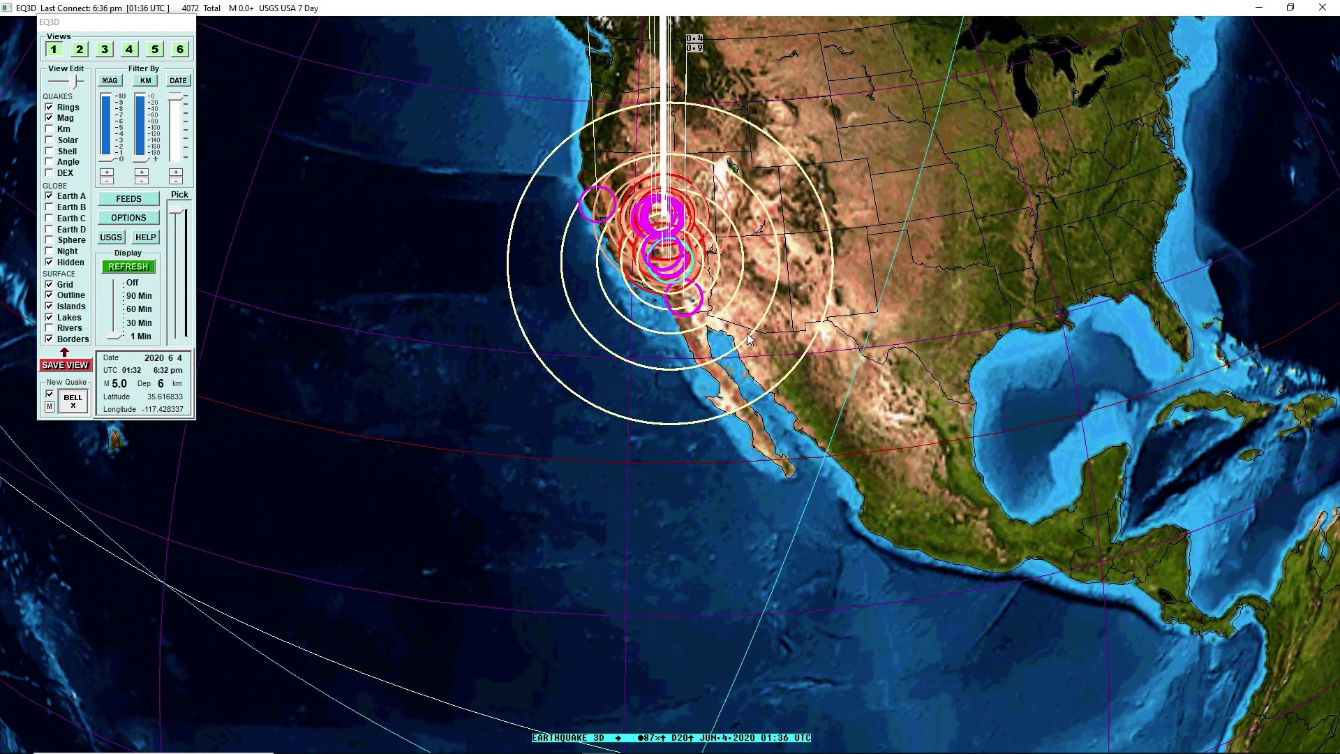
drag(715, 367, 711, 470)
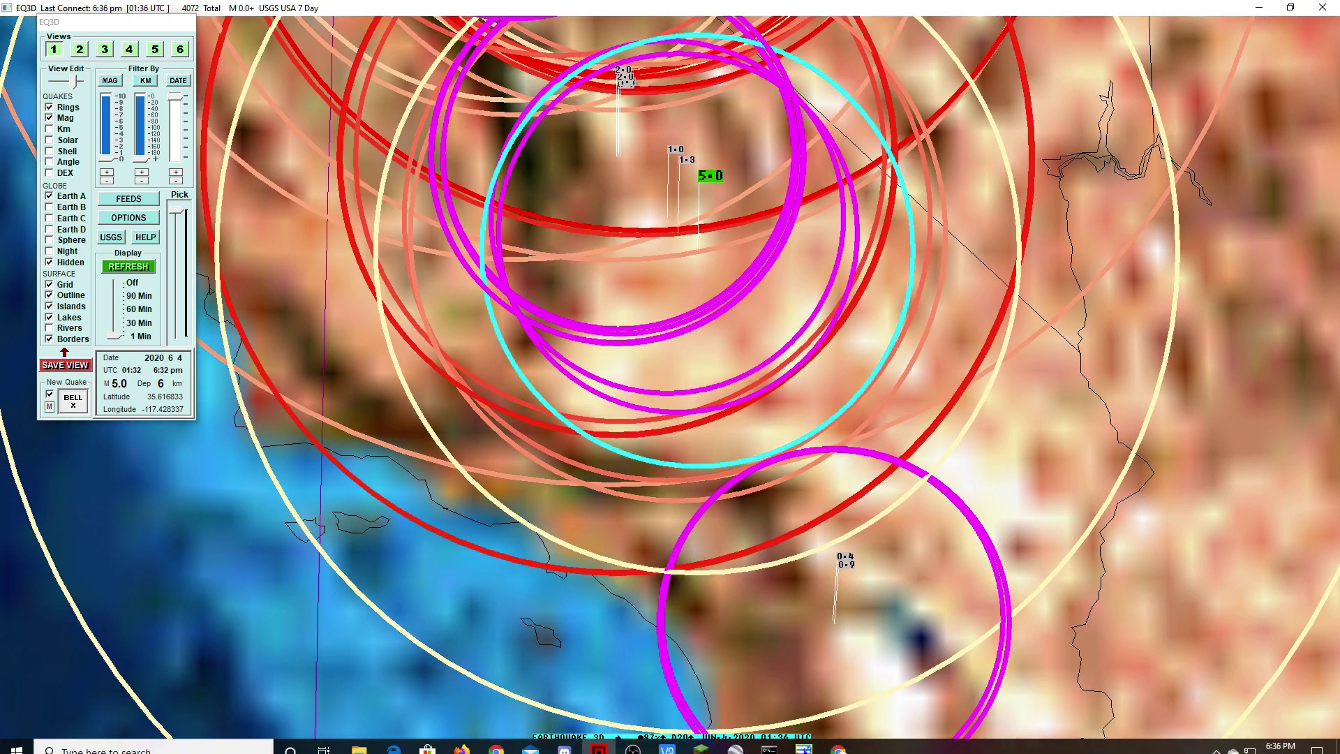
click(726, 692)
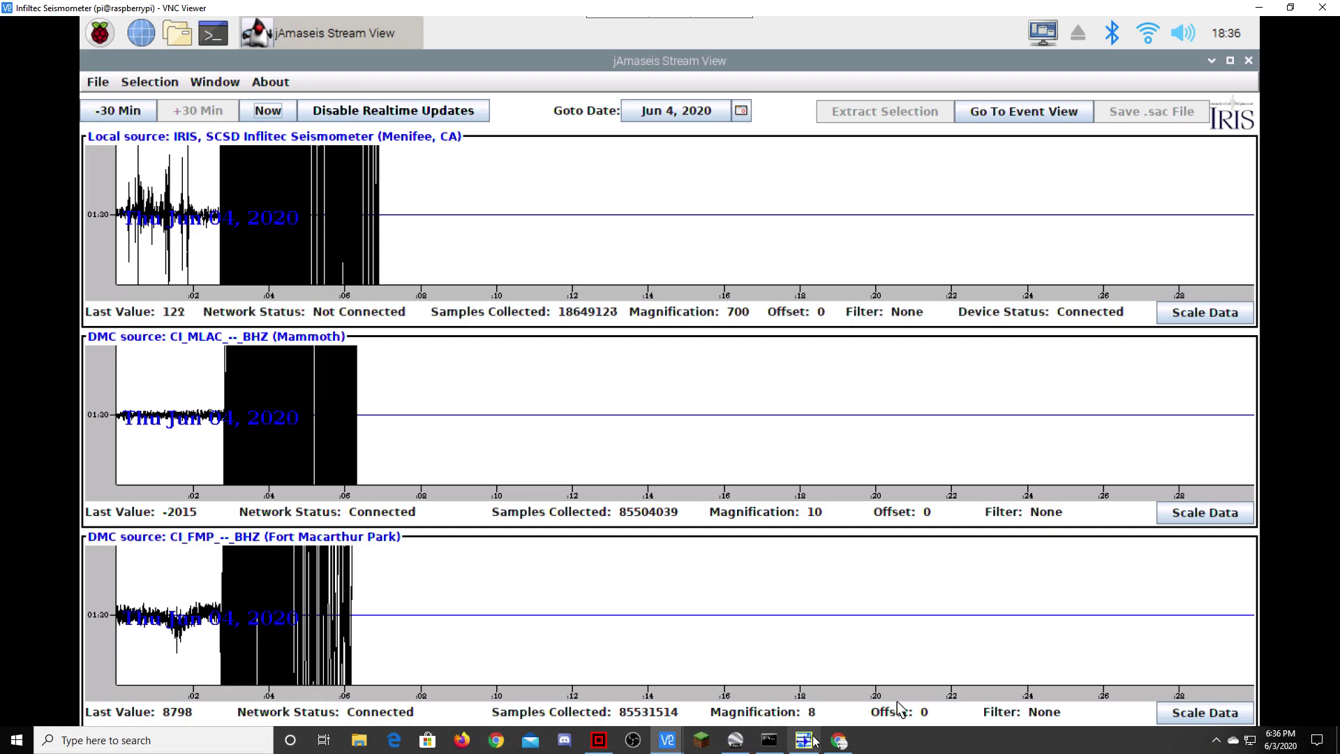
View the Swarm RC052 EHZ helicorder, then move through EQ3D to the USGS M 5.1 event page.
click(809, 740)
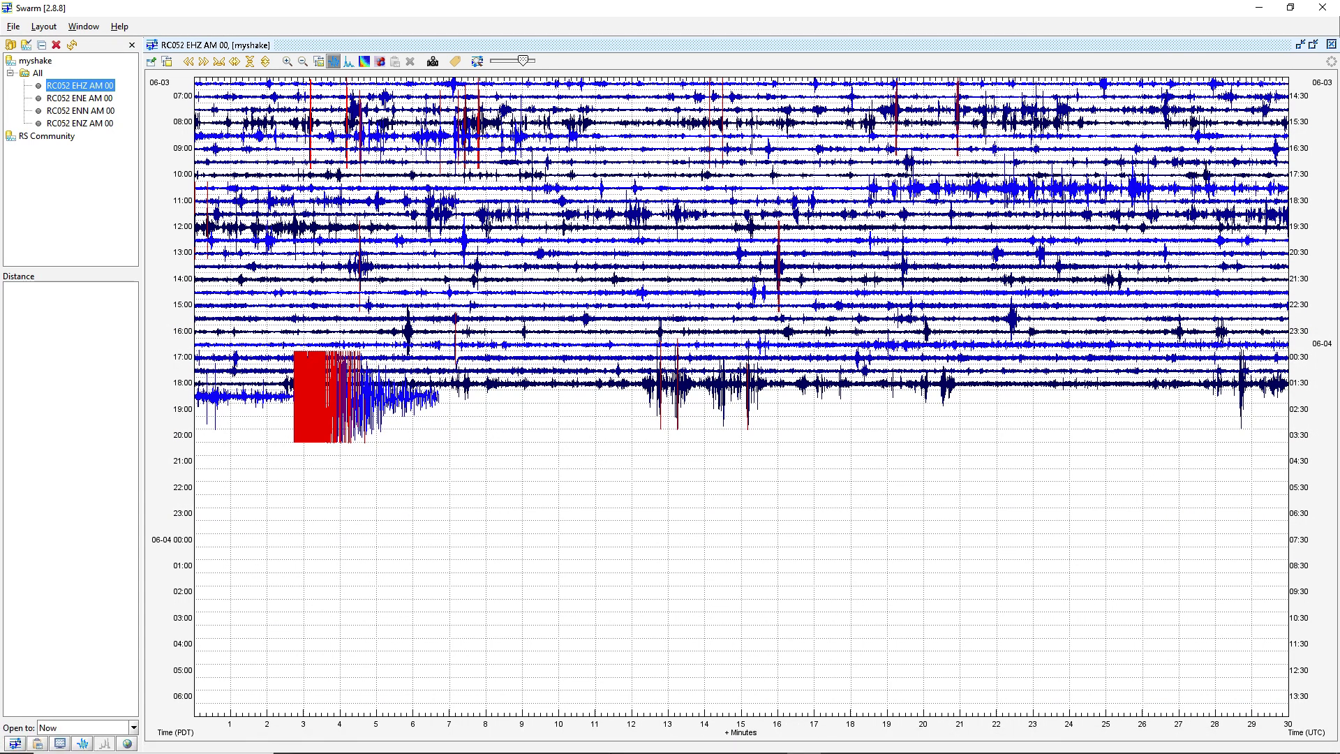
click(599, 739)
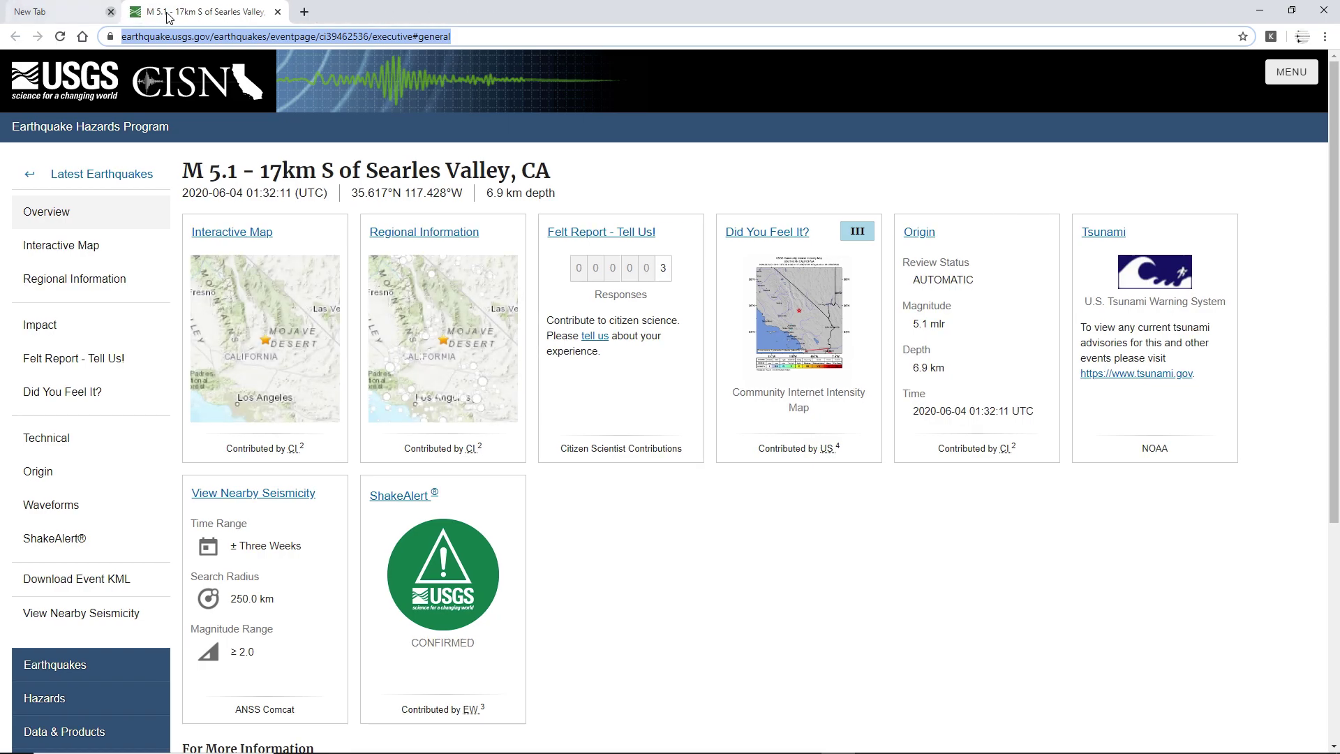
Close the empty tab, view the event's interactive map, and select the 35.617°N 117.428°W coordinates.
click(110, 11)
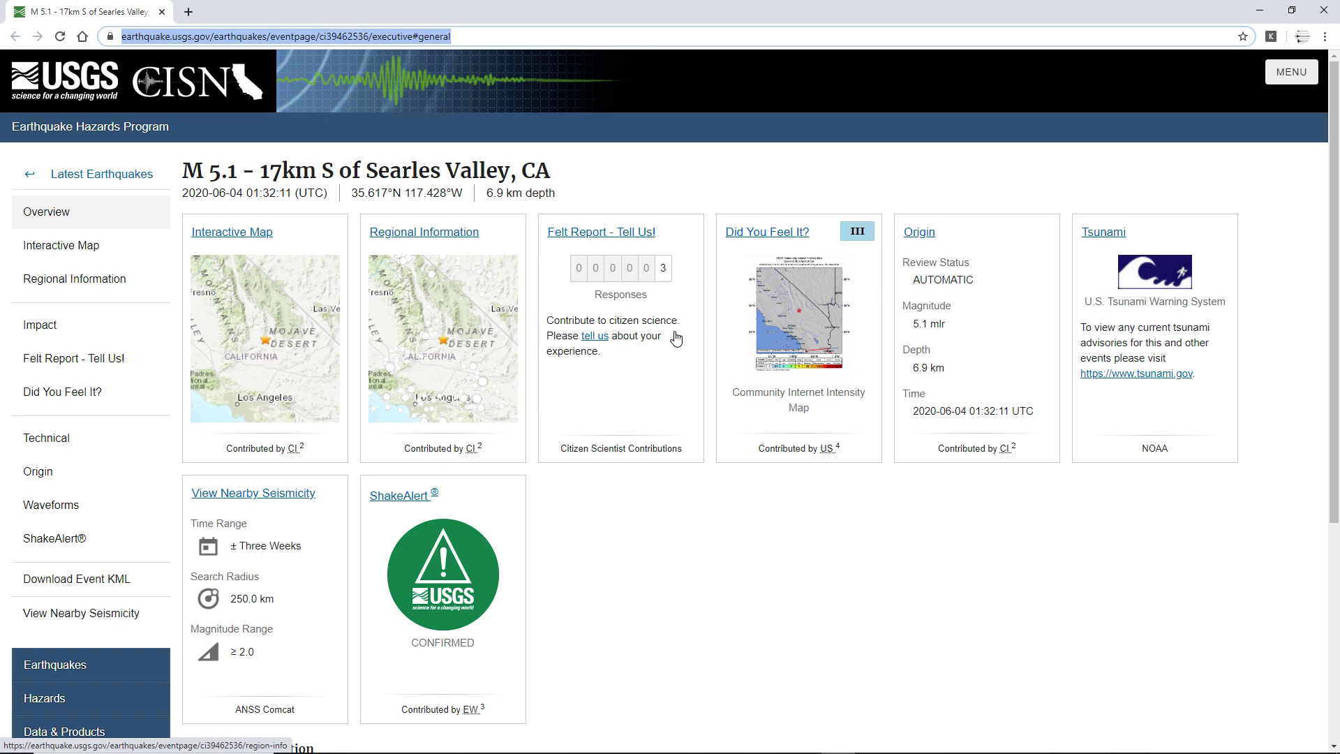
click(293, 337)
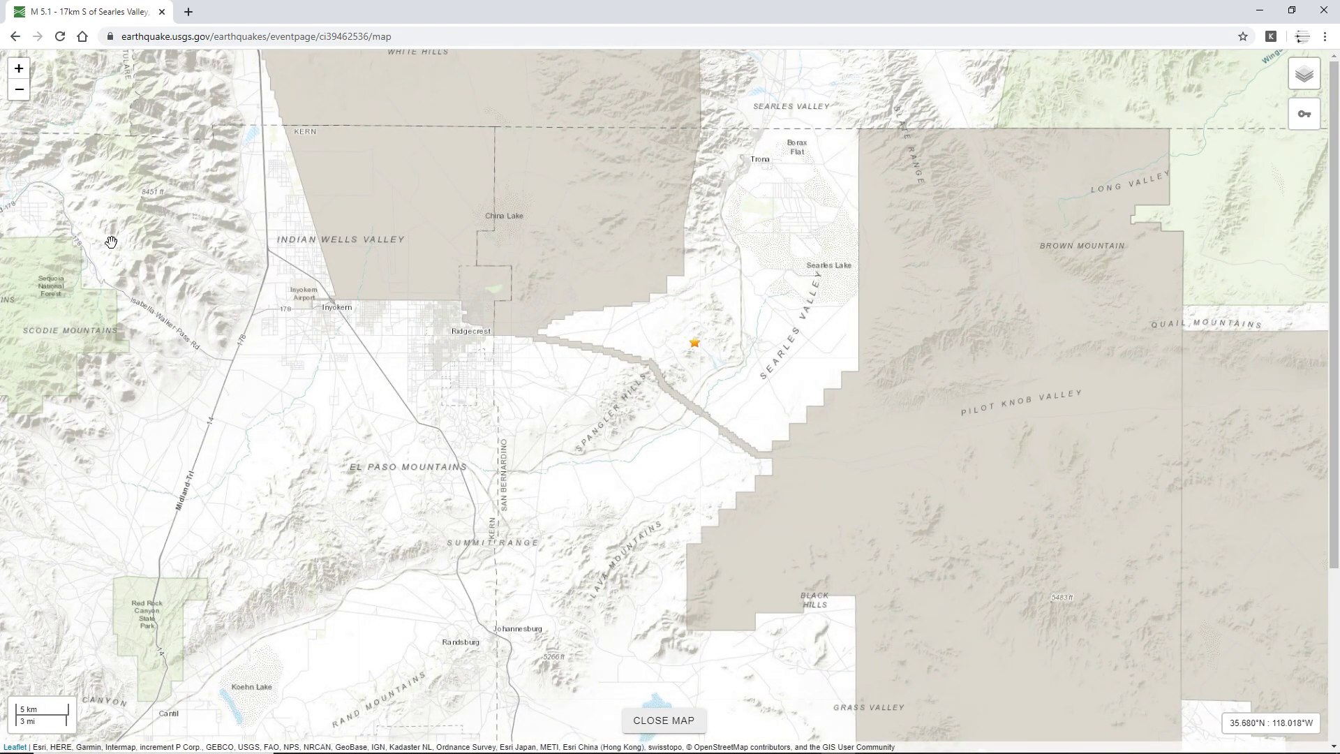
click(15, 36)
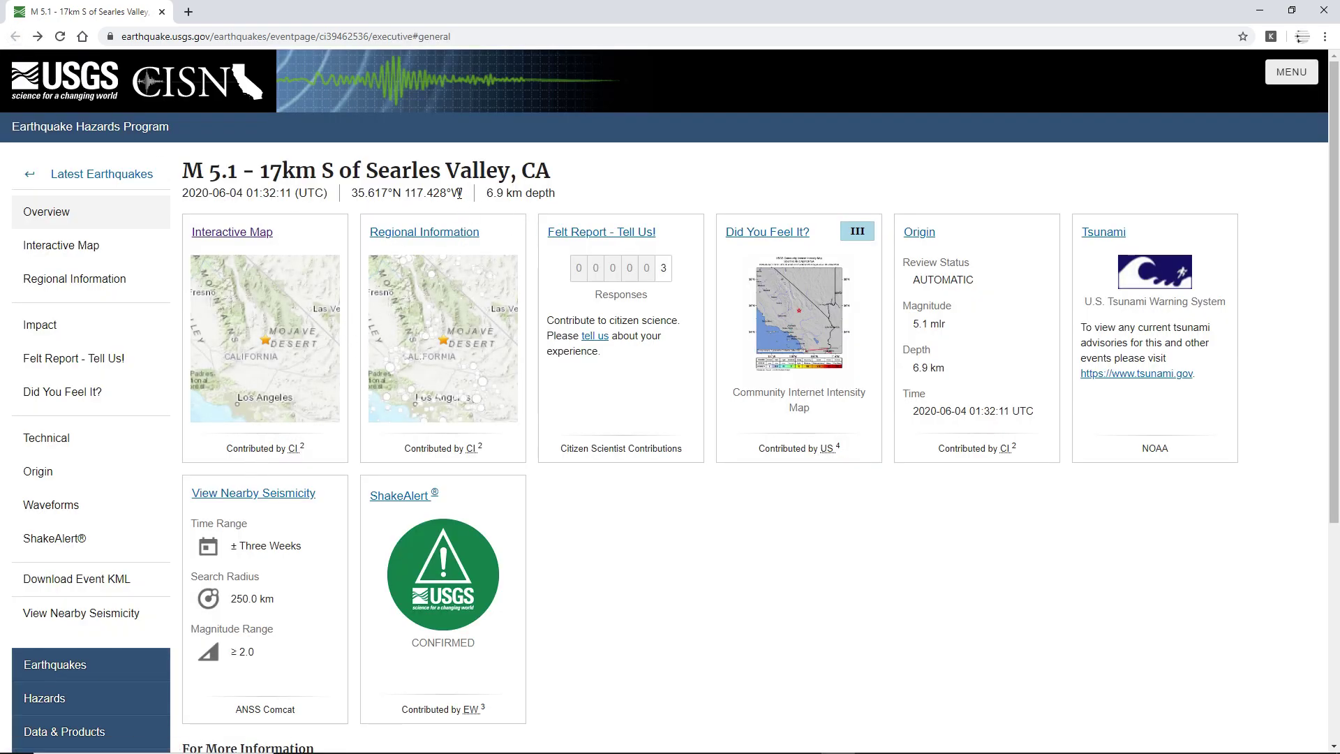
drag(463, 195, 349, 197)
click(841, 170)
Search Google Earth Pro for 35.617°N 117.428°W and turn on the QFaults layer.
click(735, 741)
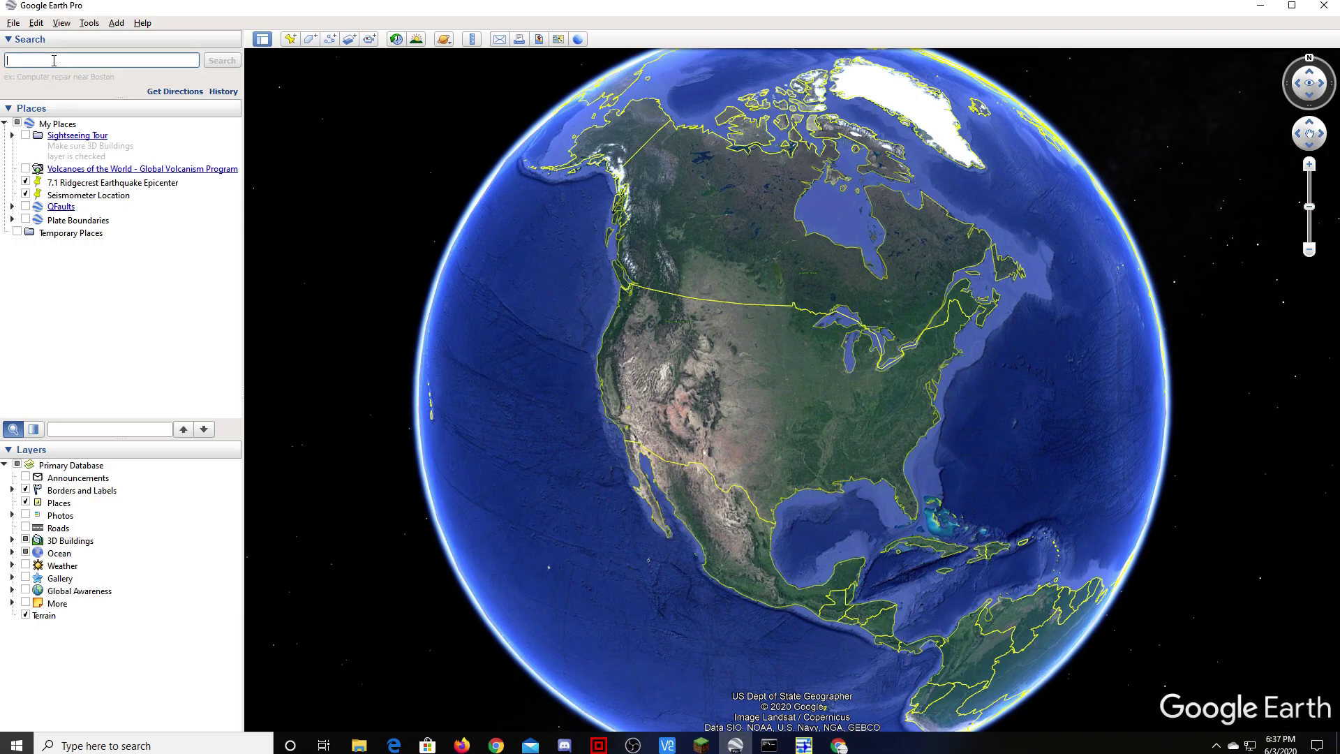
key(Return)
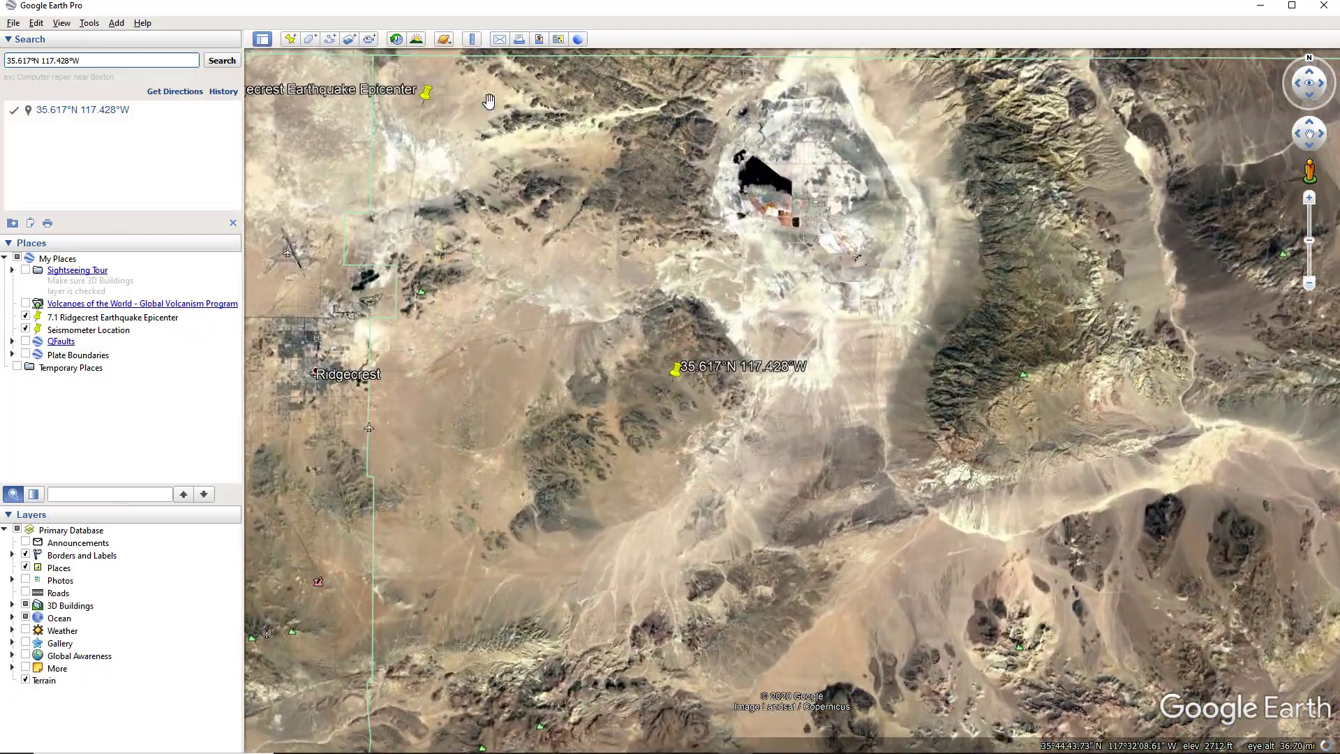
click(28, 342)
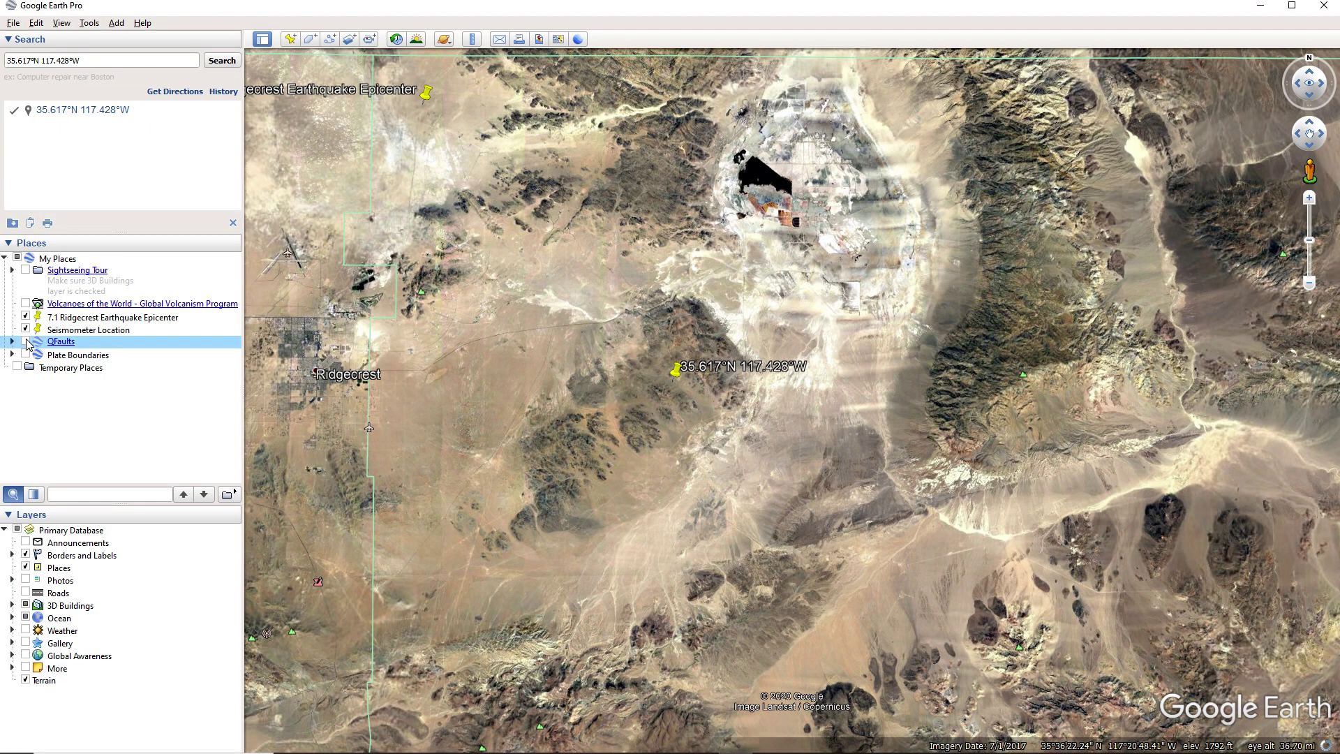
scroll(701, 455, up, 2)
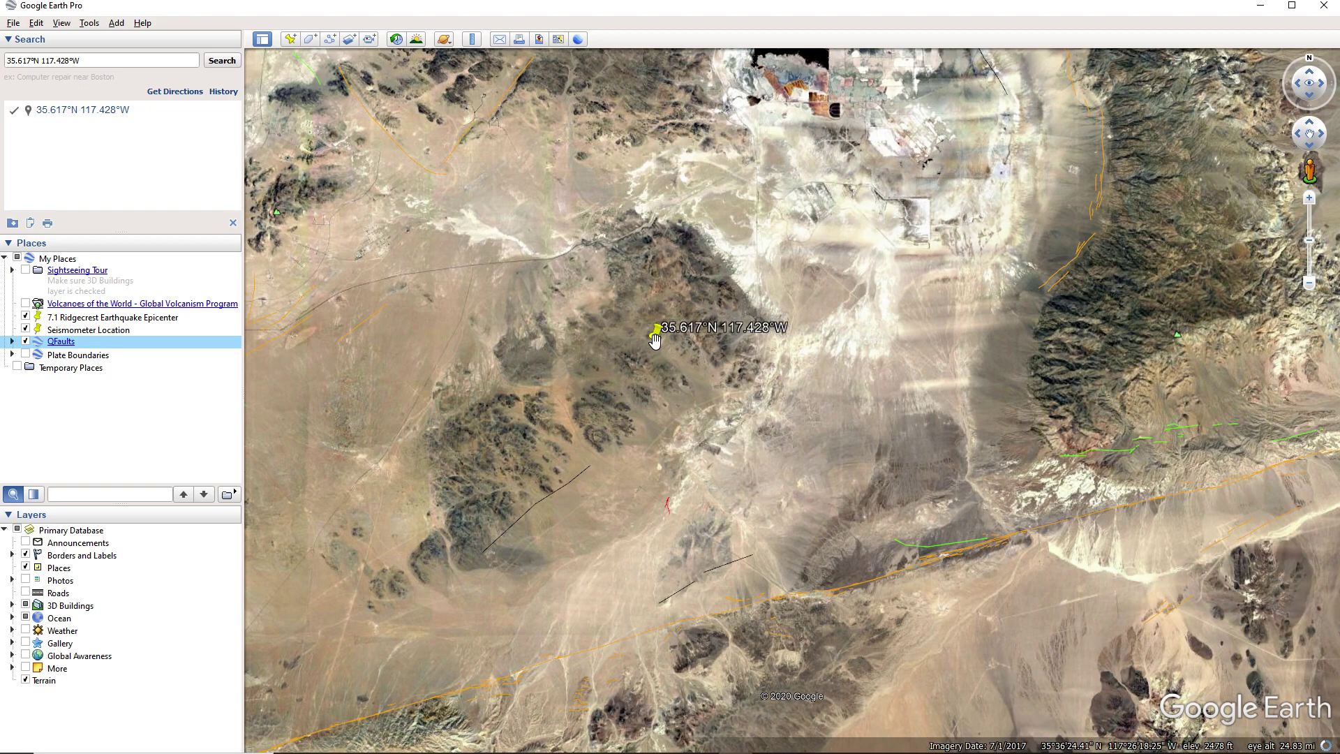
Read a nearby fault's details, hide QFaults, and recentre on the quake pin.
click(583, 471)
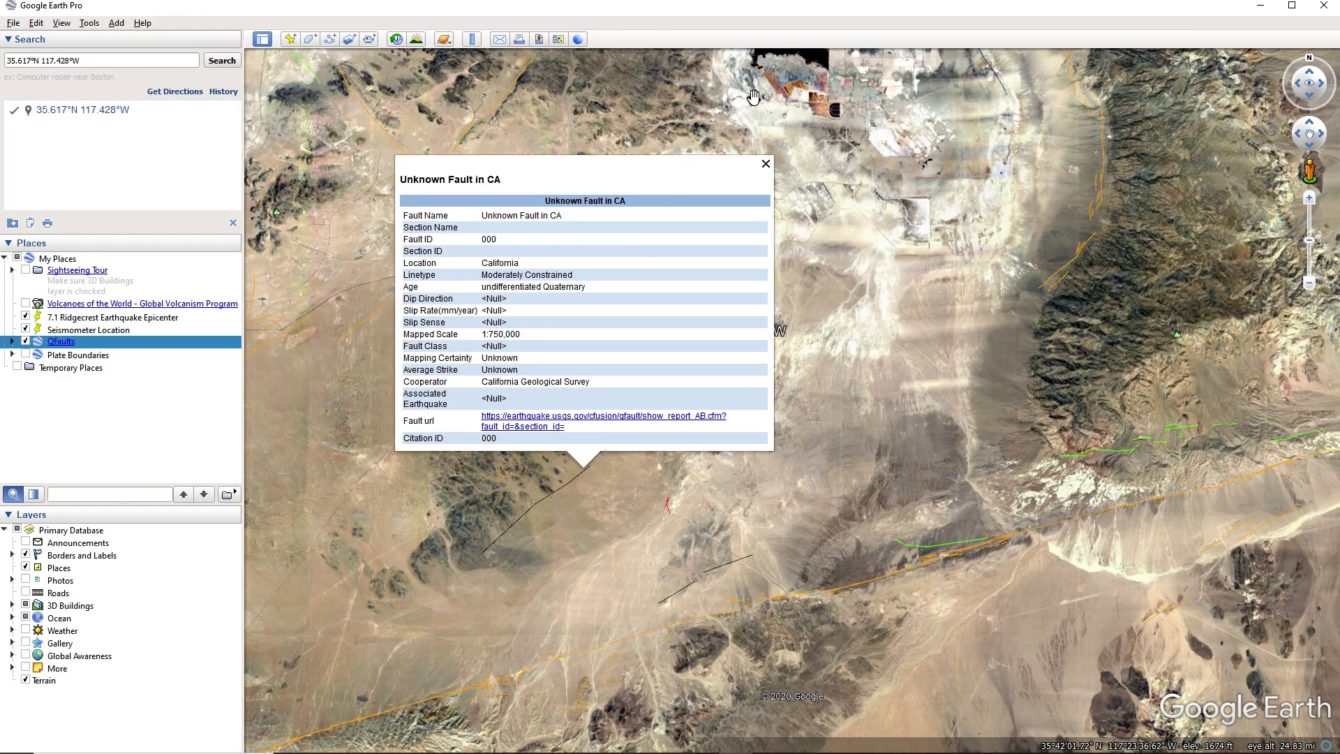
click(764, 164)
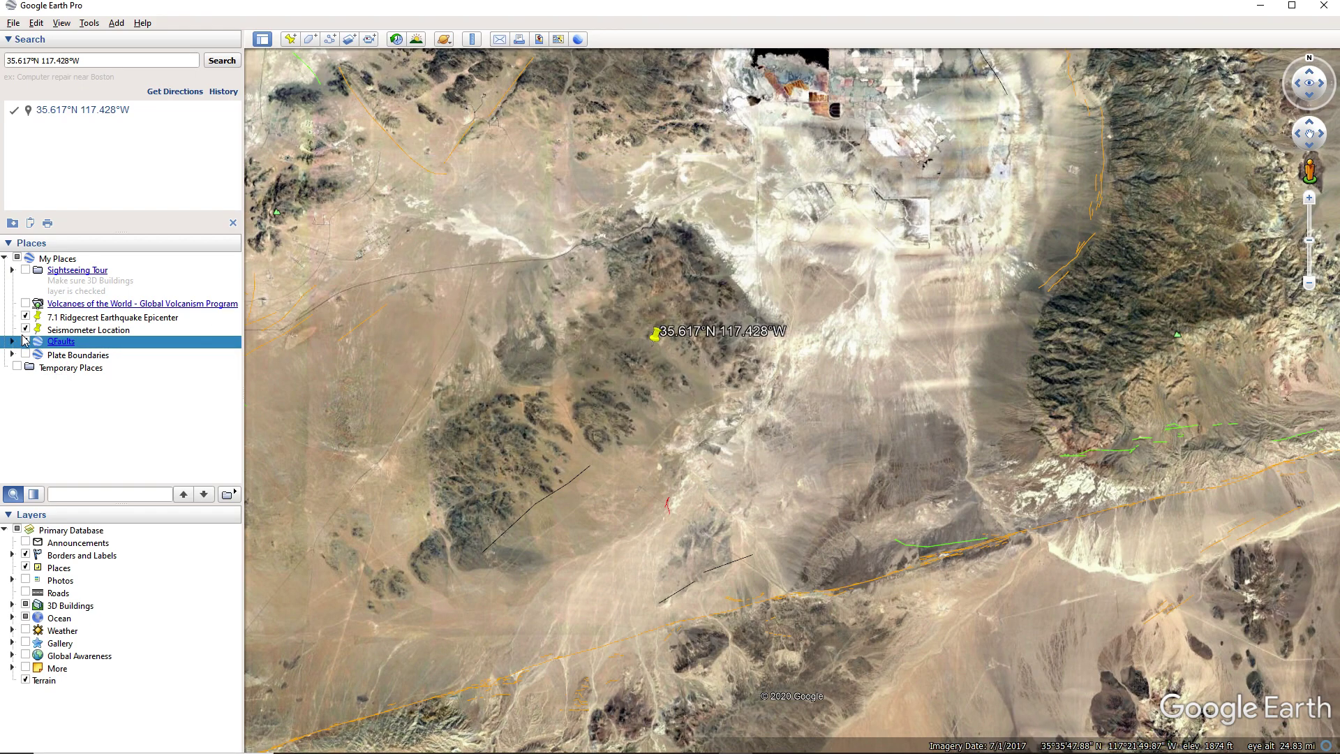
click(25, 341)
drag(499, 342, 504, 411)
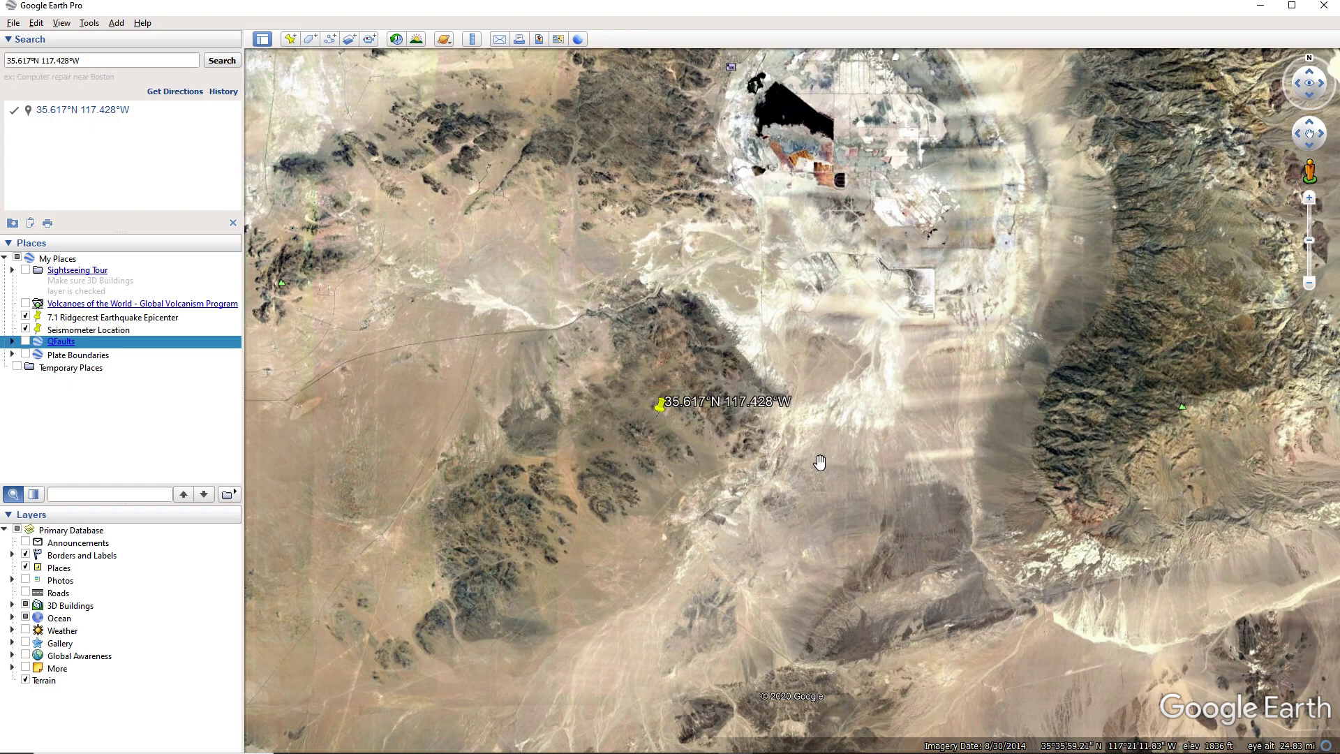
click(471, 40)
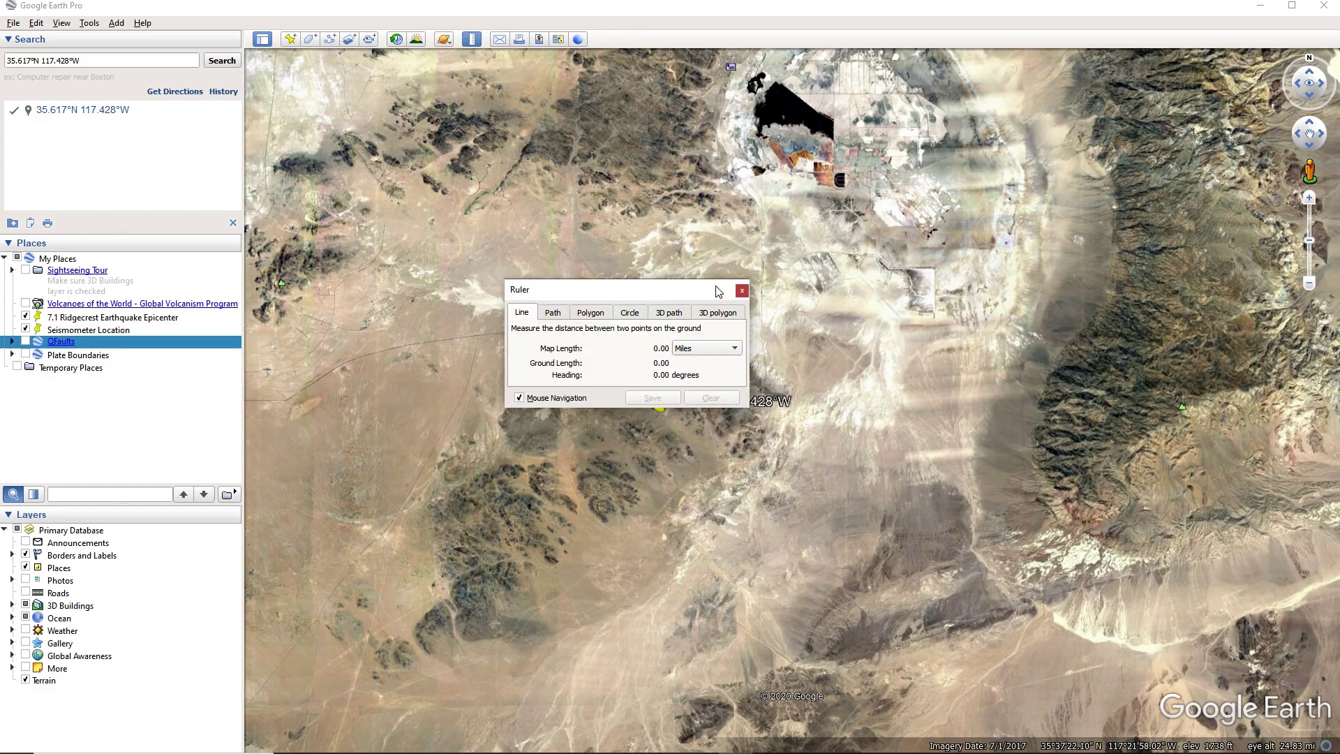
Measure 14.28 miles from the searched pin to the 7.1 Ridgecrest epicenter.
drag(673, 289, 986, 250)
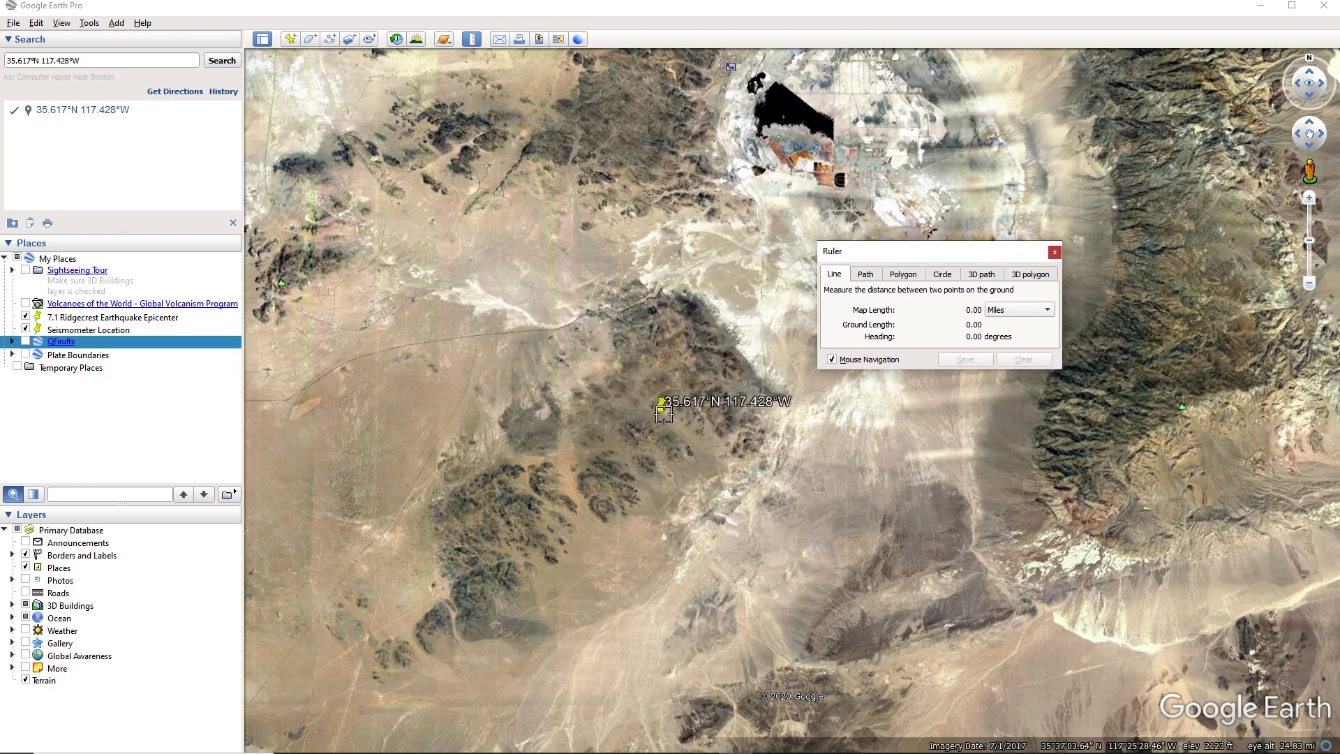
click(659, 413)
drag(470, 359, 717, 609)
drag(332, 101, 377, 225)
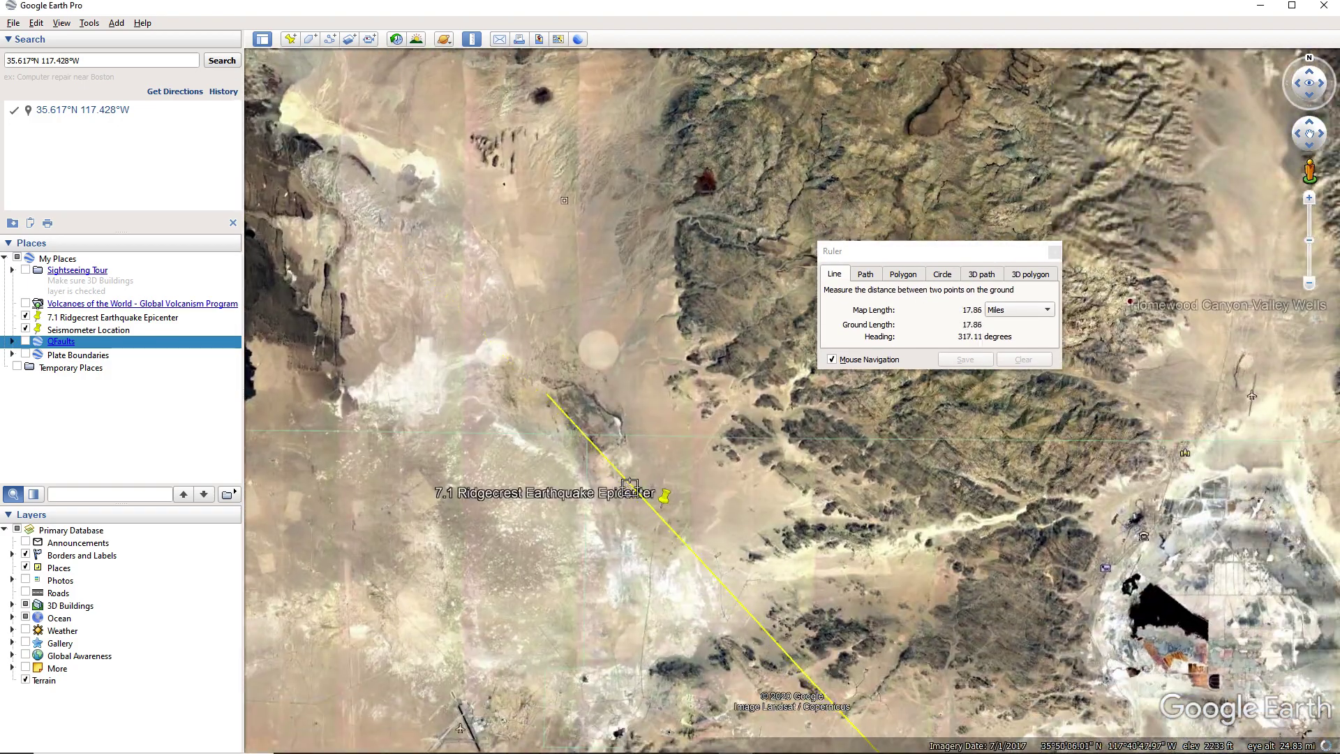
click(664, 510)
scroll(721, 538, down, 2)
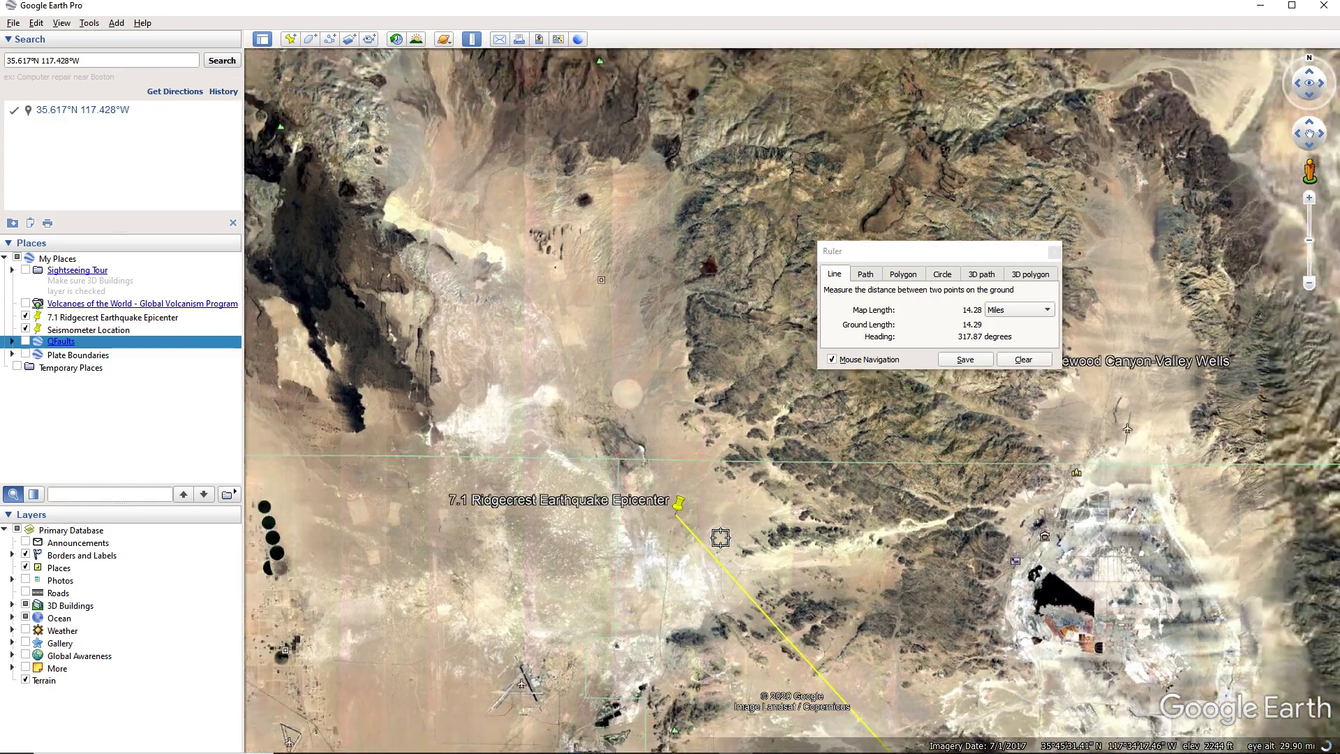
drag(602, 625, 650, 709)
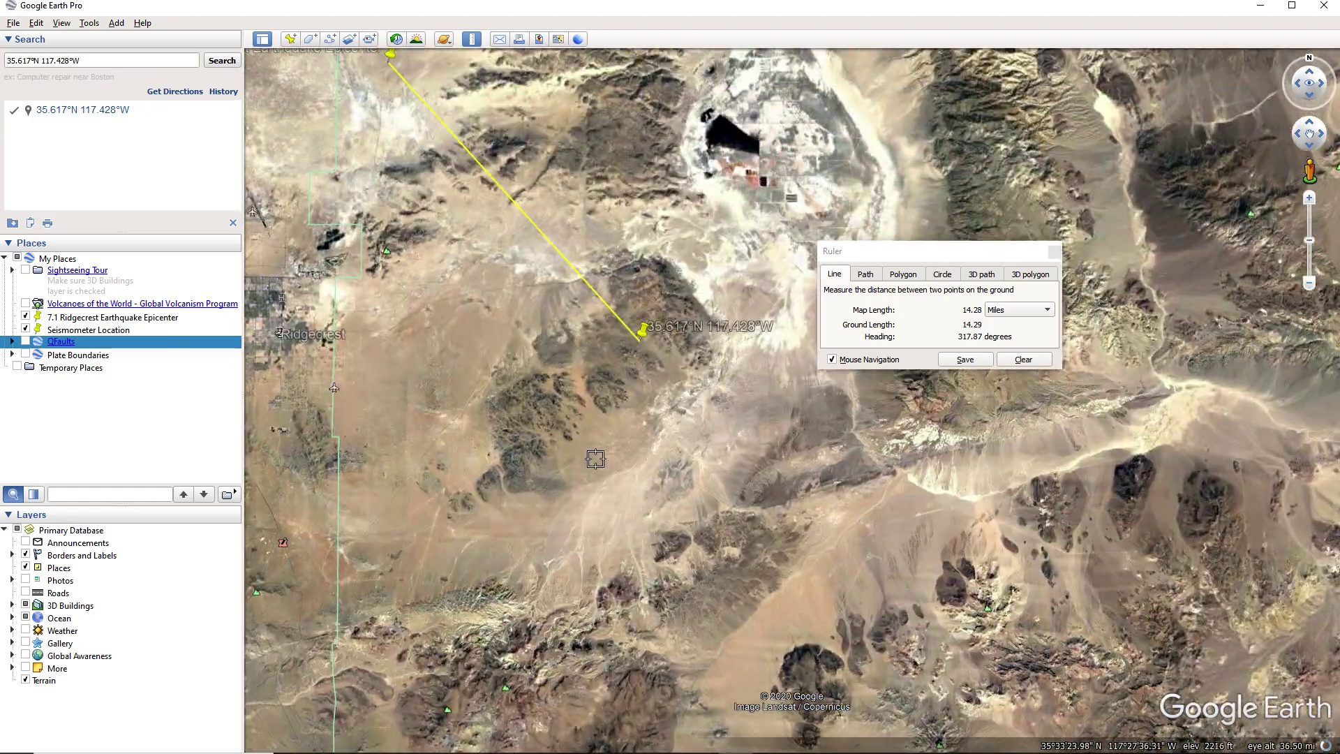
drag(595, 458, 695, 635)
Measure 134.88 miles from the pin to the Seismometer Location, then close the Ruler.
click(1024, 360)
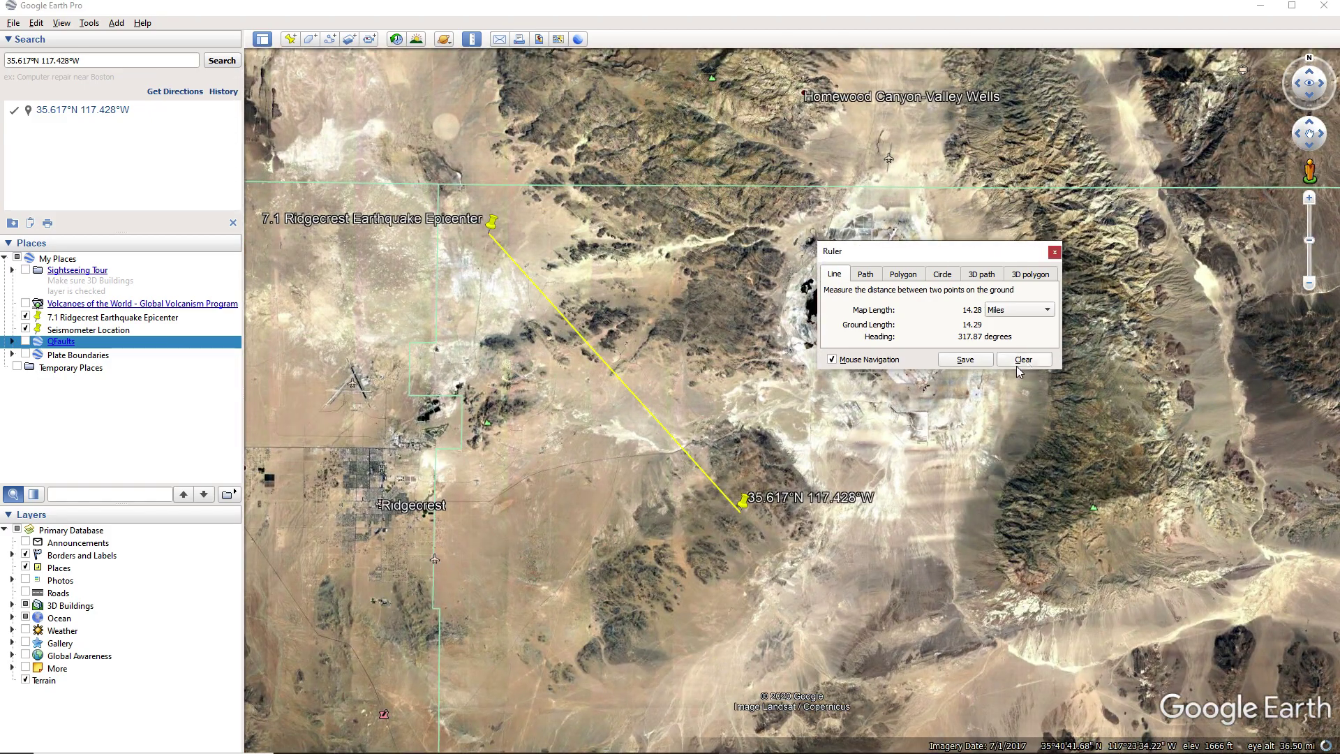
click(741, 509)
scroll(824, 562, down, 2)
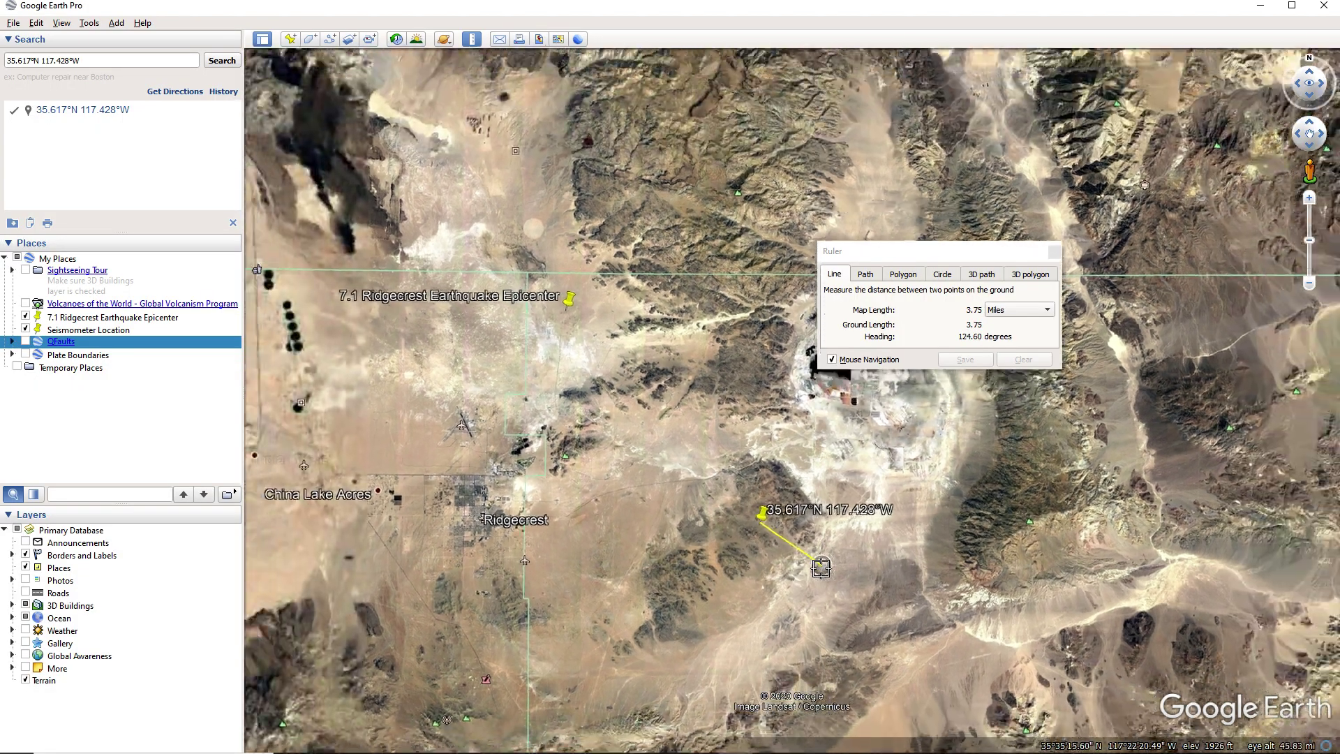
drag(846, 666, 719, 293)
scroll(670, 572, down, 1)
drag(646, 618, 731, 387)
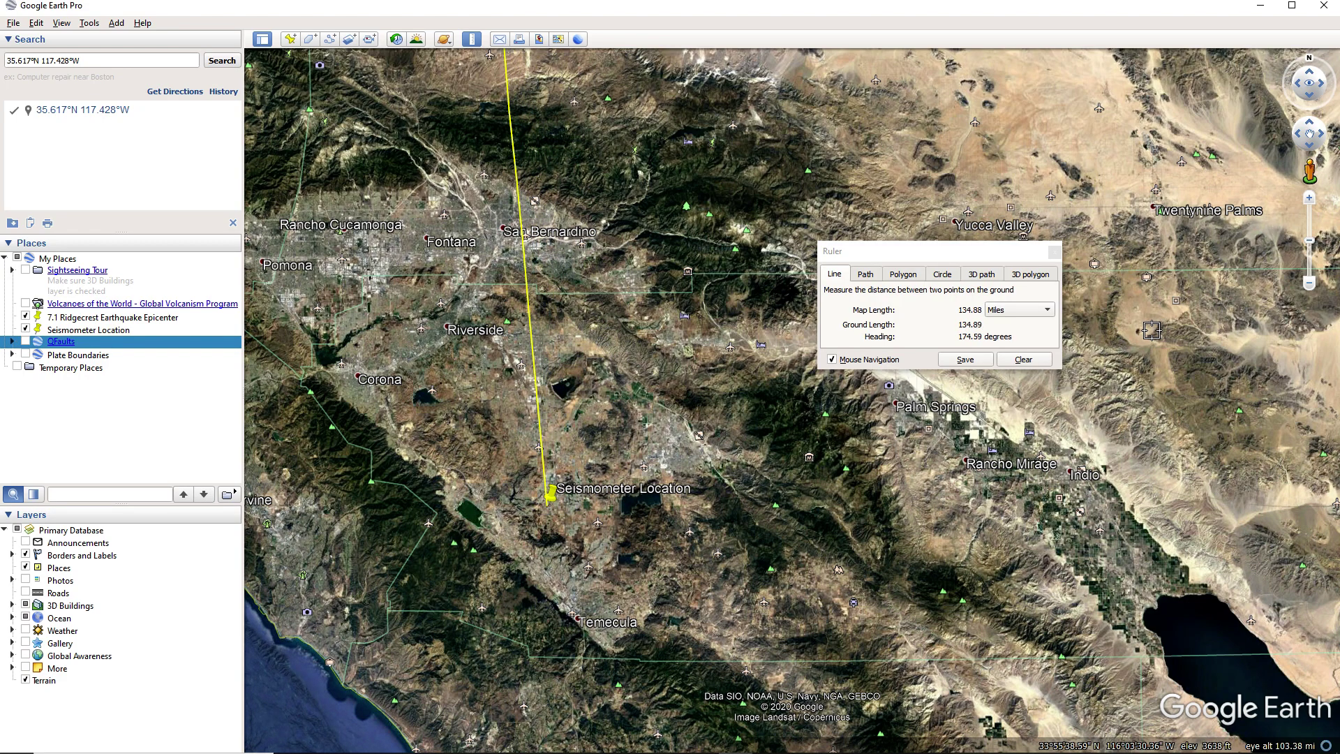
click(473, 43)
mouse_move(598, 749)
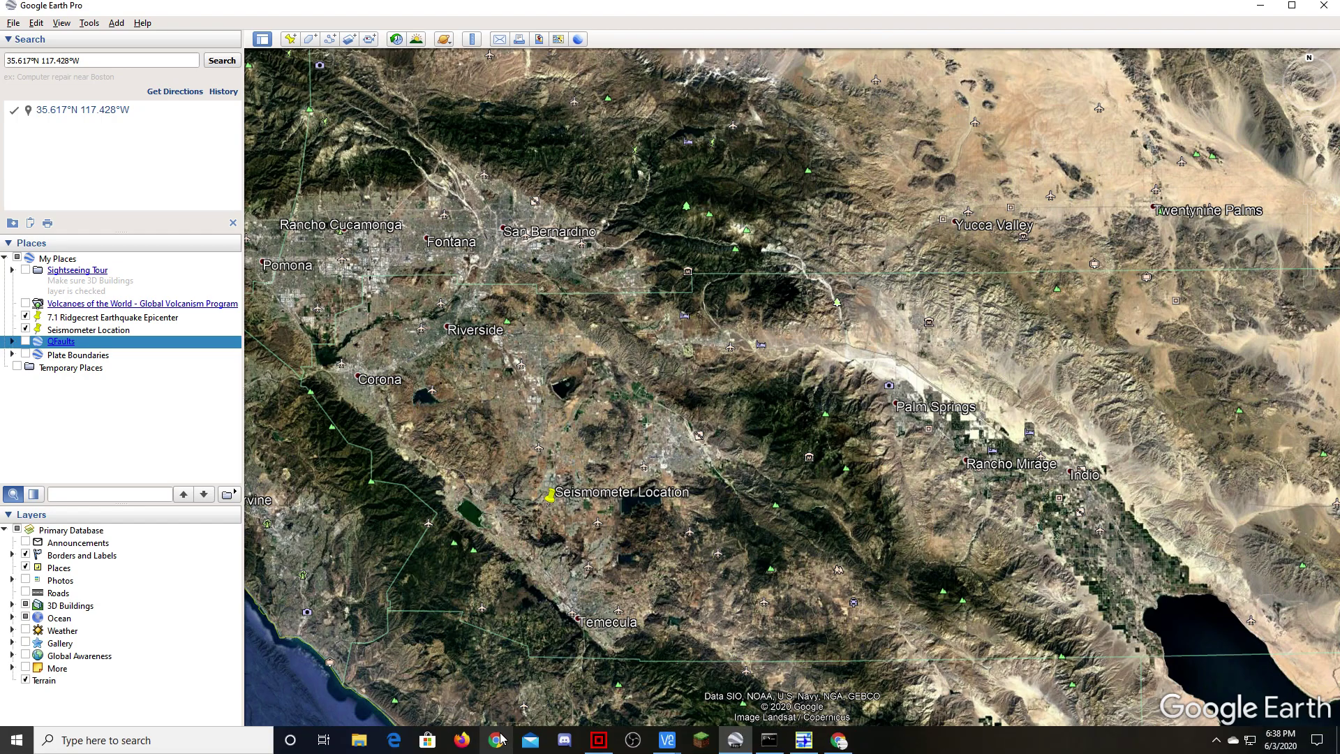
View the Menifee, Mammoth and Fort Macarthur Park seismograms in jAmaseis, then return to Swarm.
mouse_move(667, 739)
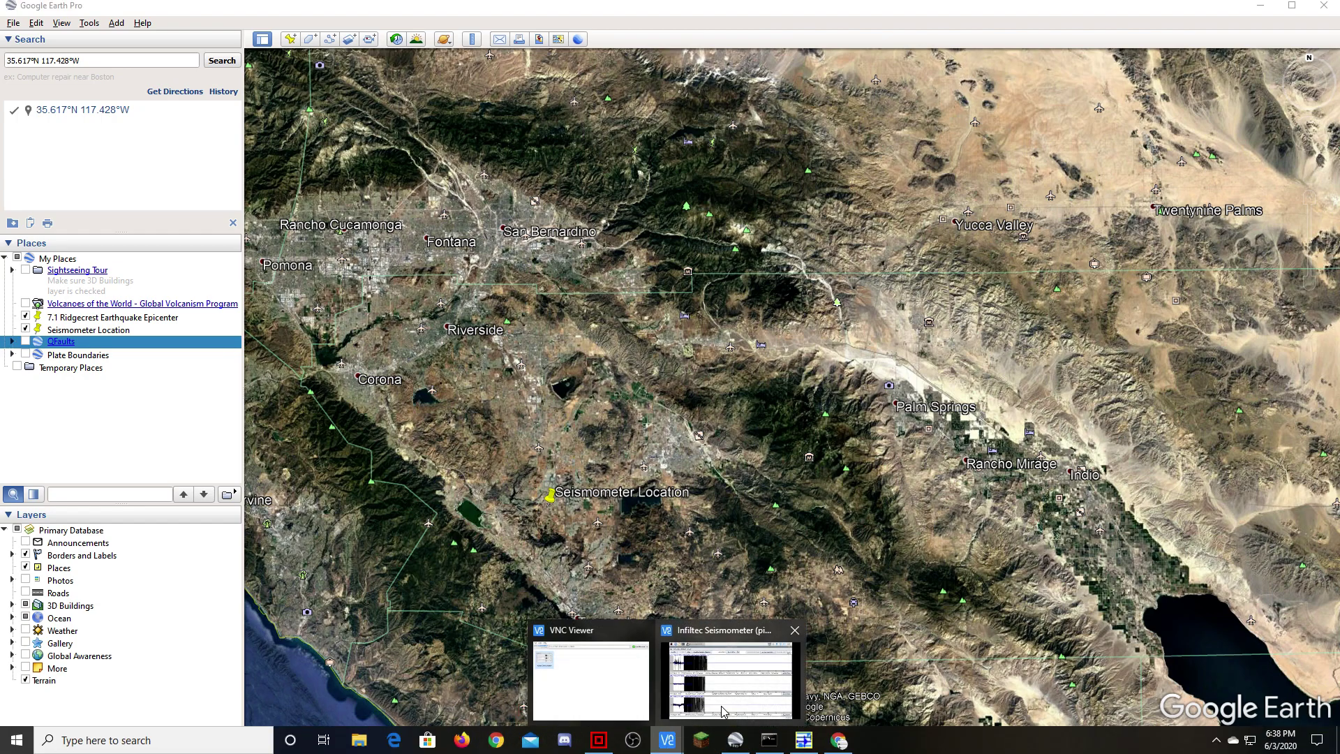
click(723, 711)
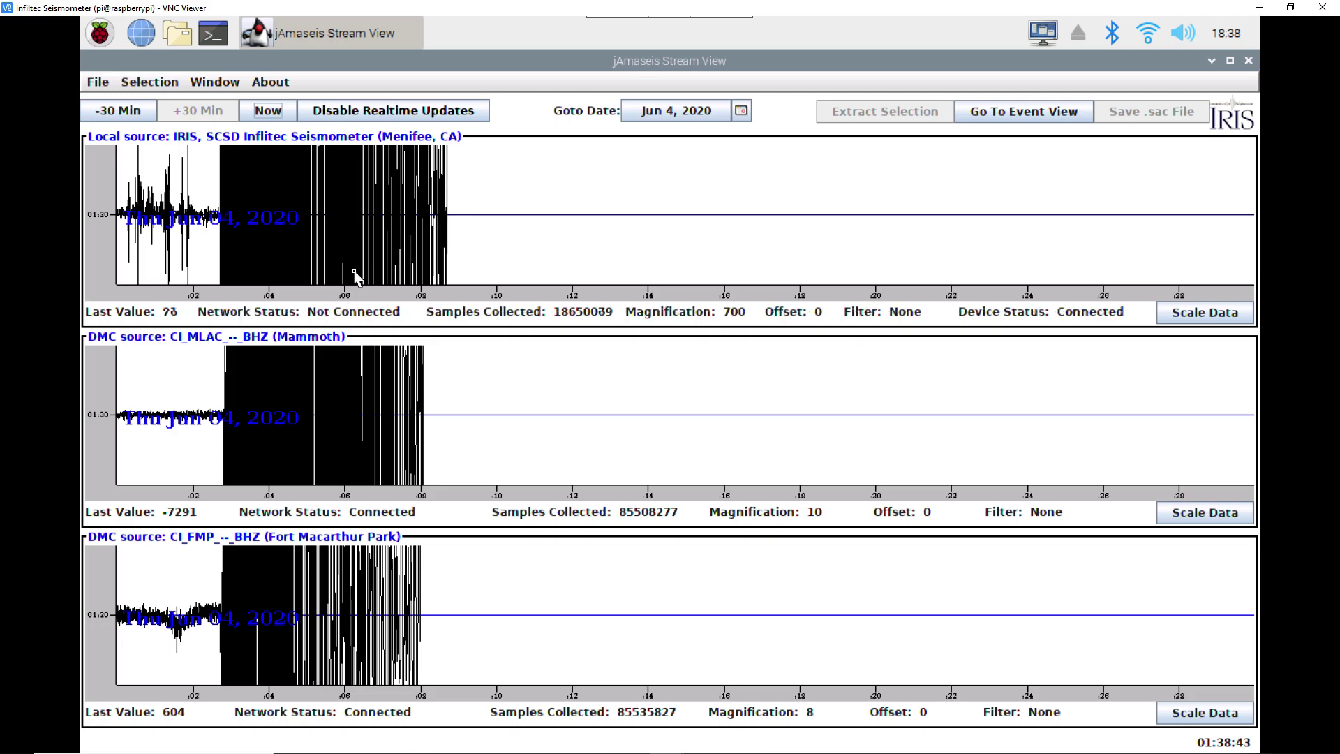
mouse_move(795, 749)
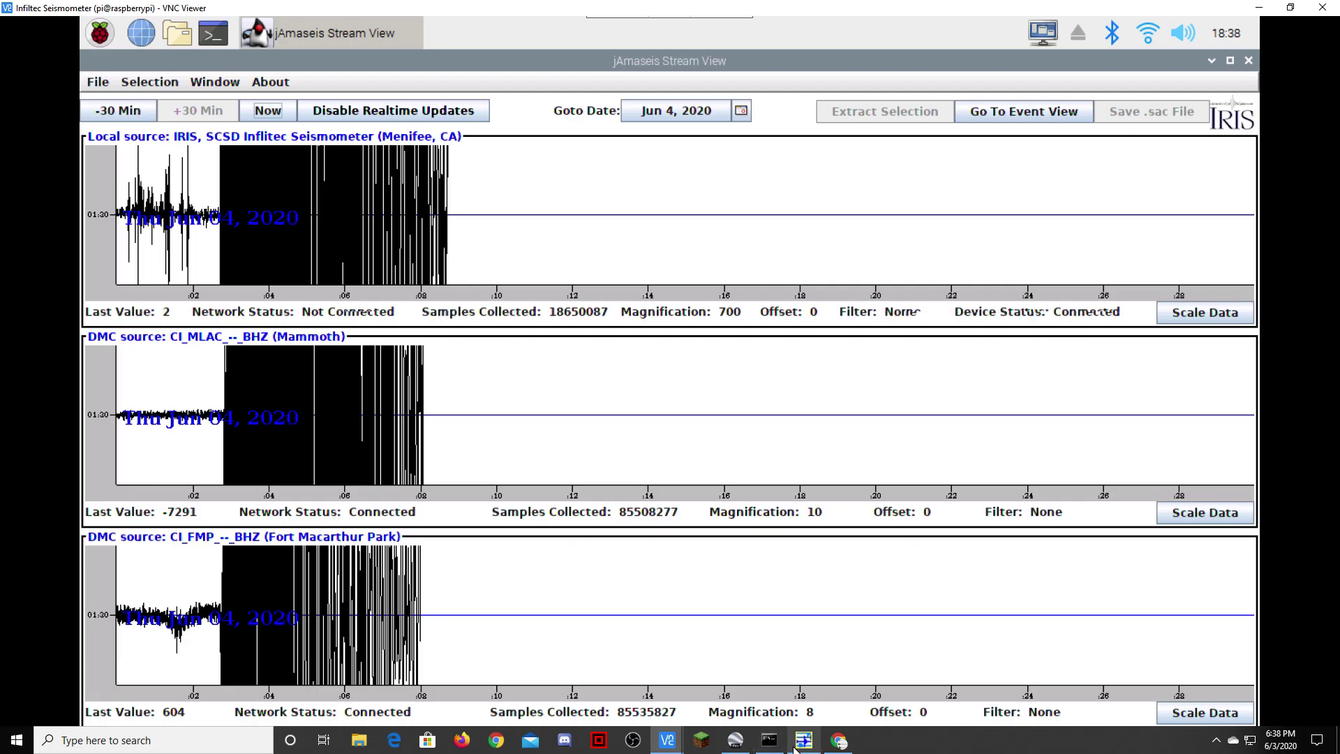
click(803, 741)
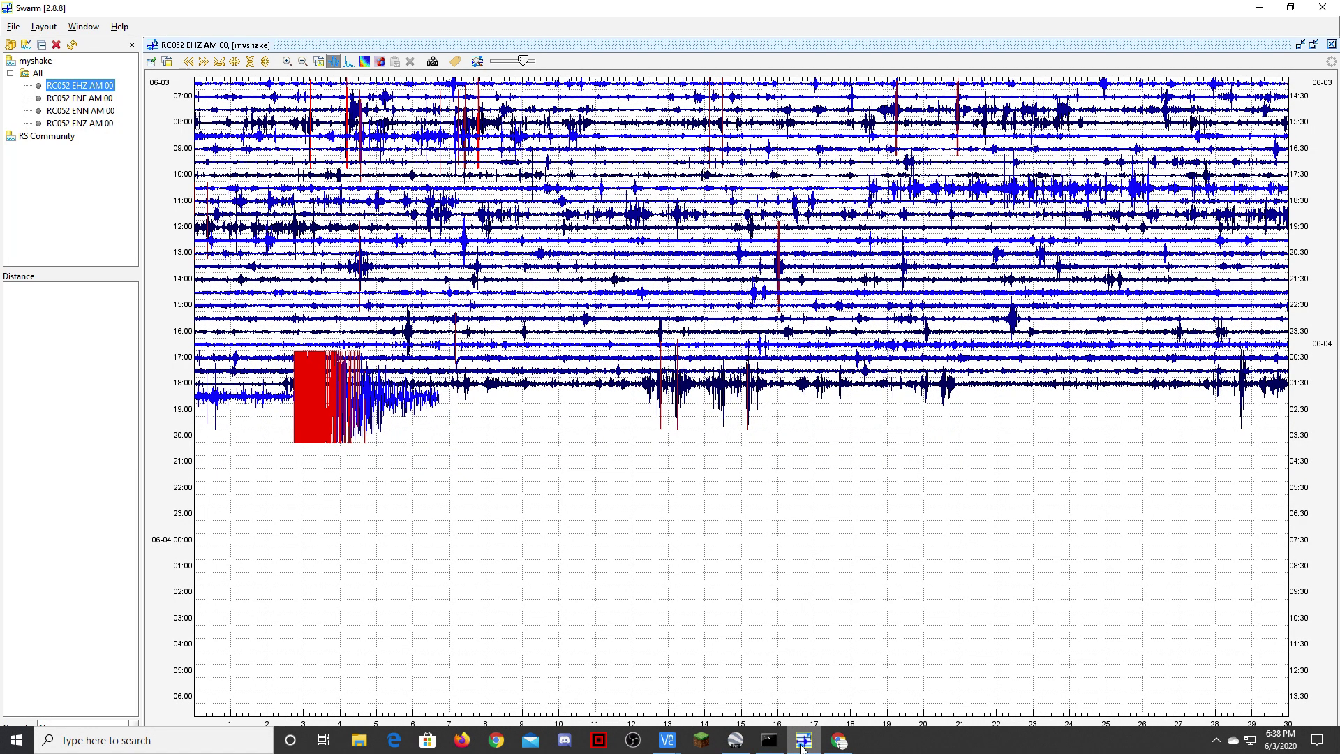
Zoom into the EHZ quake trace around 01:36, close that view, and zoom in again.
click(802, 743)
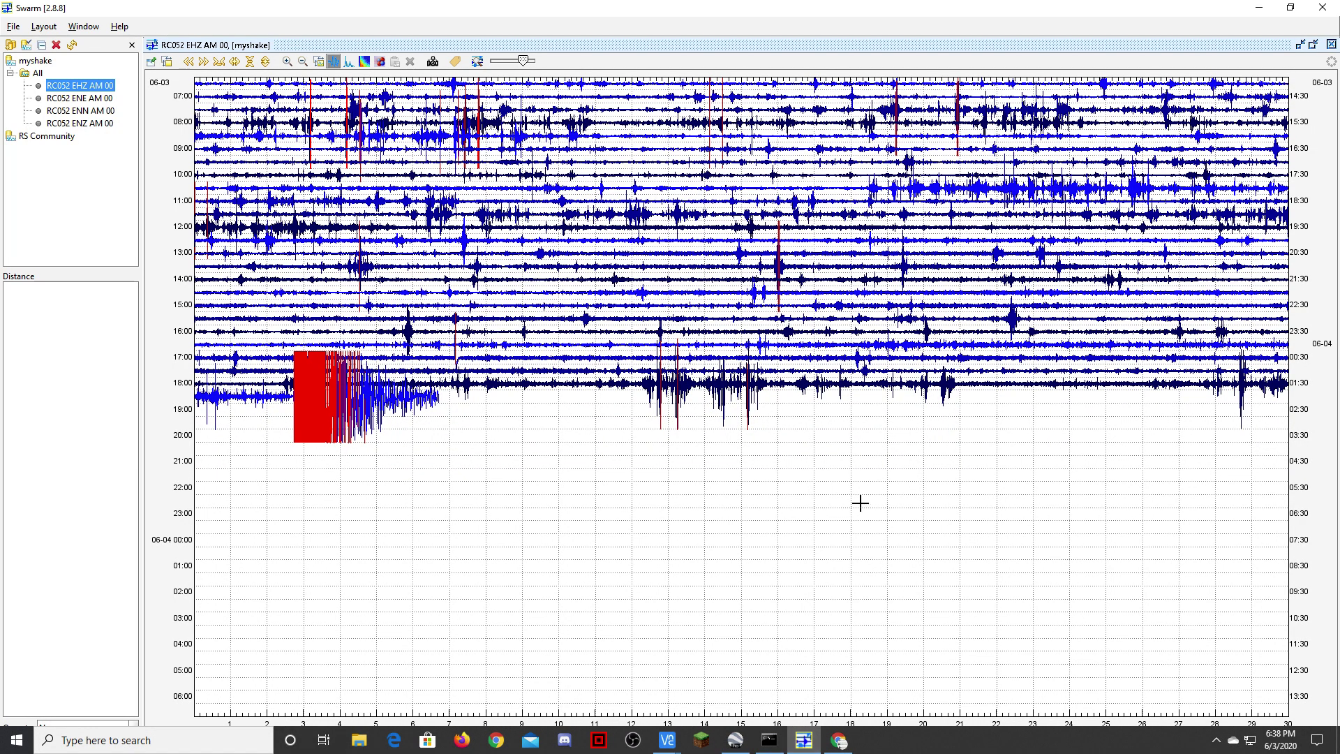
click(436, 395)
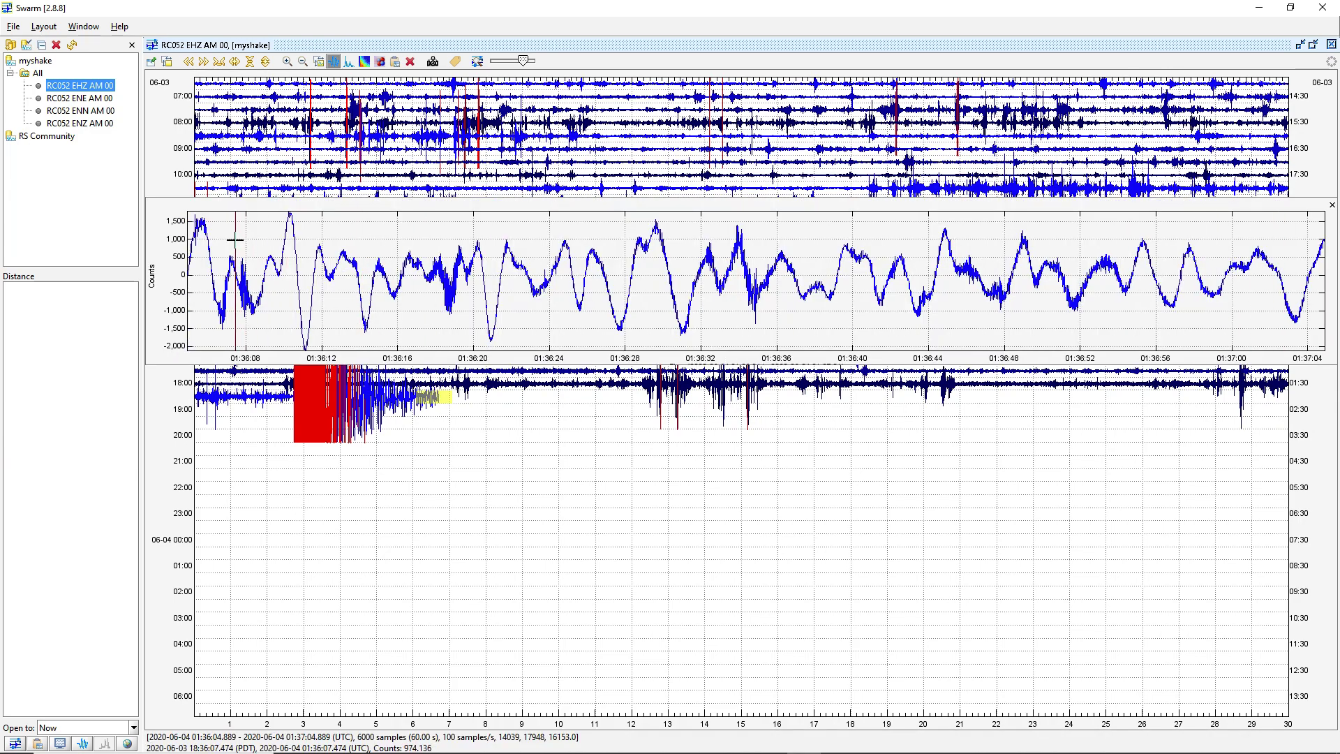
click(1330, 204)
click(301, 396)
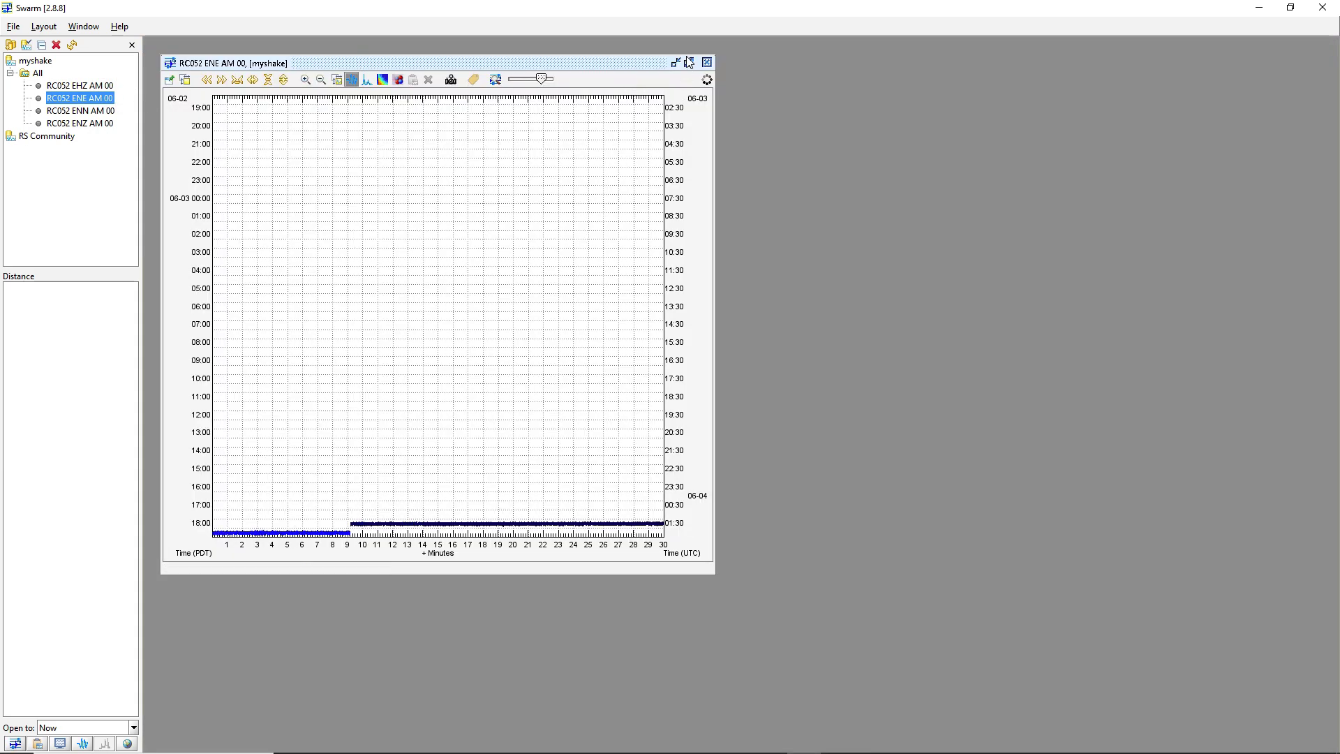
Maximize the RC052 ENE helicorder, inspect a zoomed stretch of its trace, and close it.
click(688, 62)
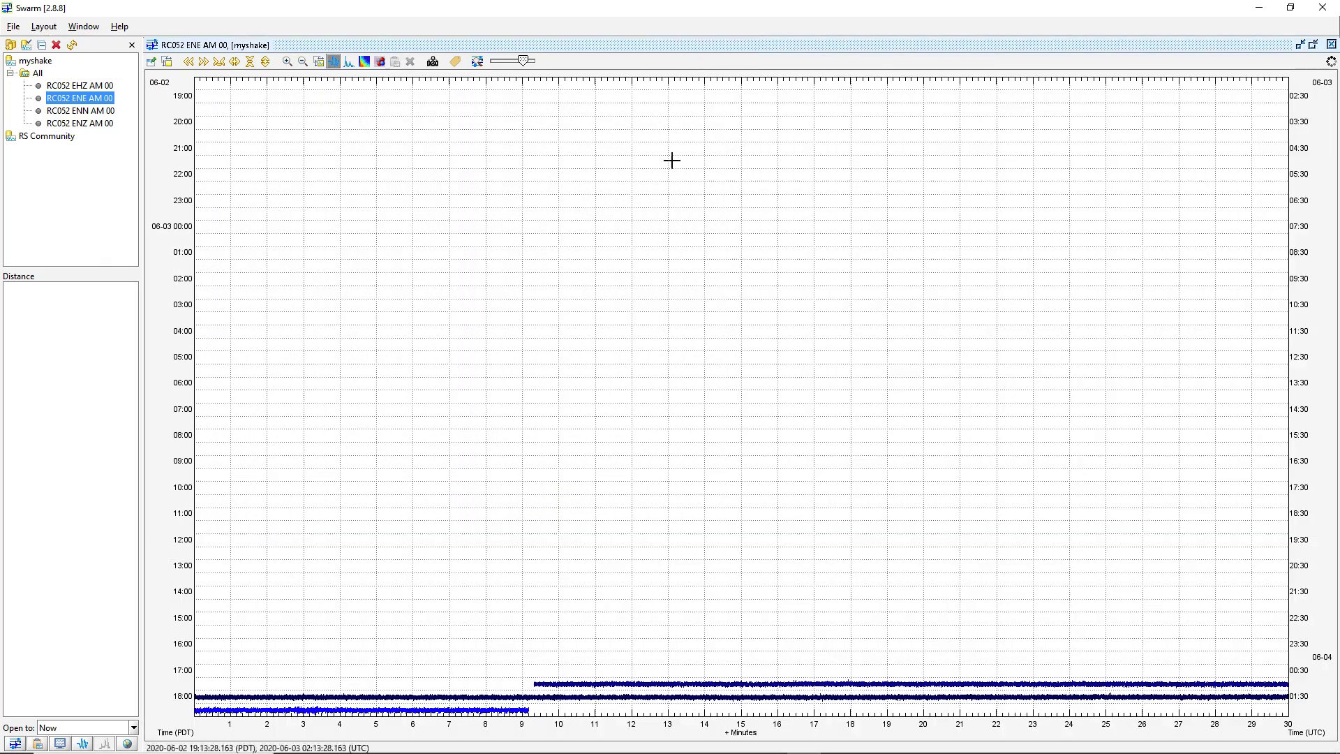
click(305, 709)
mouse_move(305, 709)
mouse_down()
mouse_move(269, 710)
mouse_move(391, 710)
mouse_up()
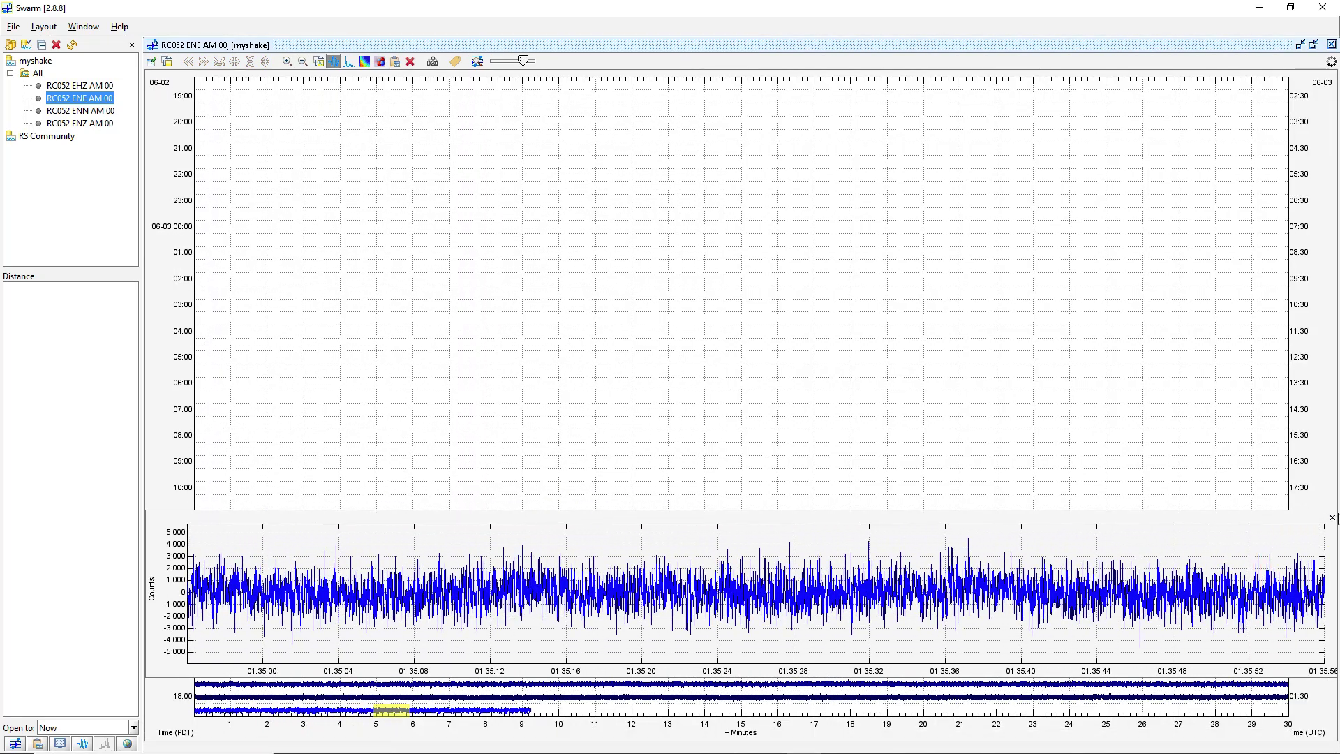
click(1330, 42)
Check the ENZ and ENN helicorders, then reopen RC052 EHZ AM 00 and maximize it.
double_click(110, 124)
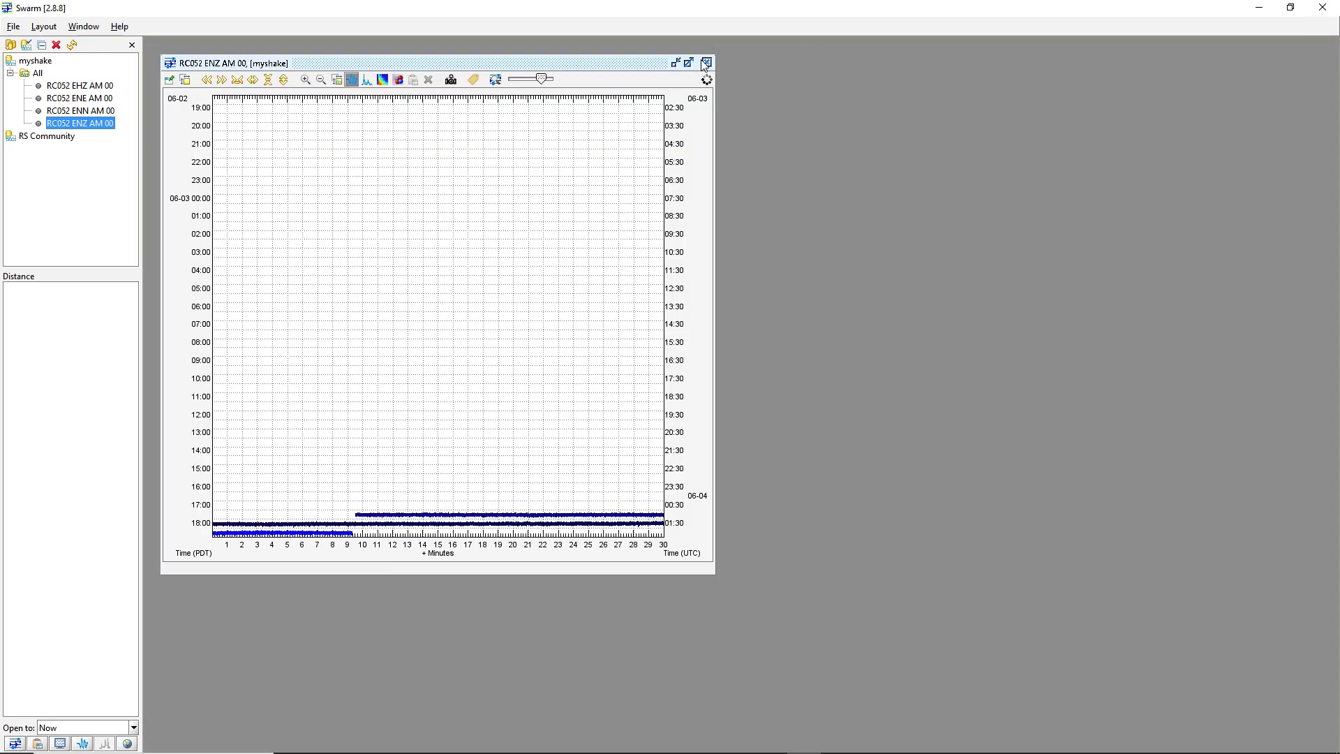
click(707, 62)
double_click(79, 112)
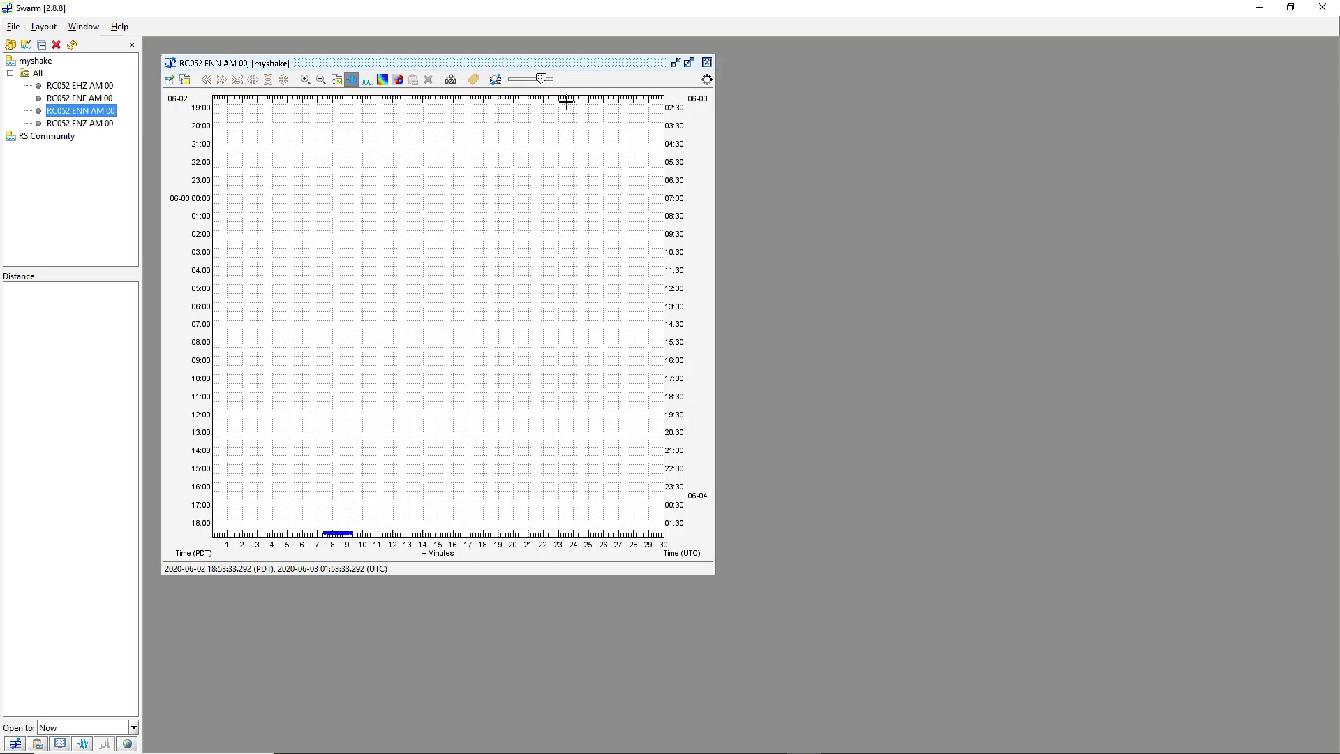
click(707, 62)
double_click(71, 85)
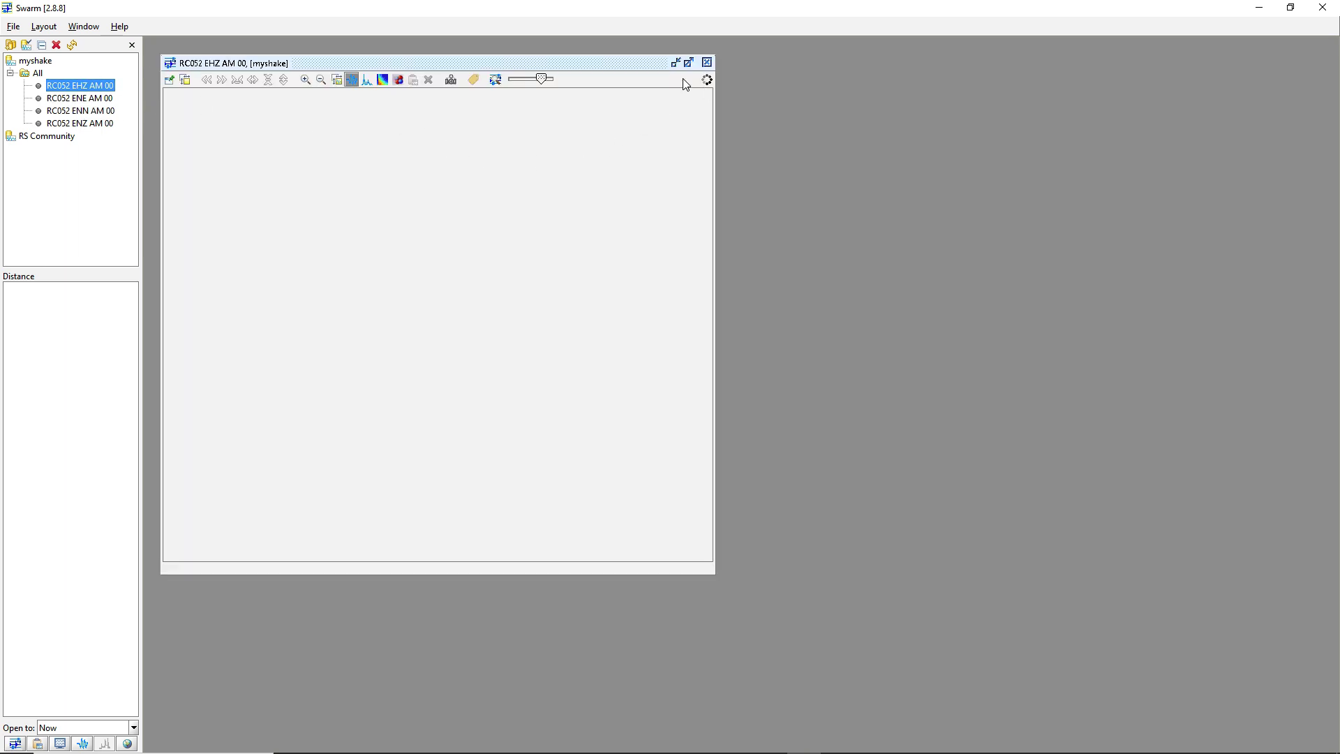
click(677, 62)
double_click(99, 86)
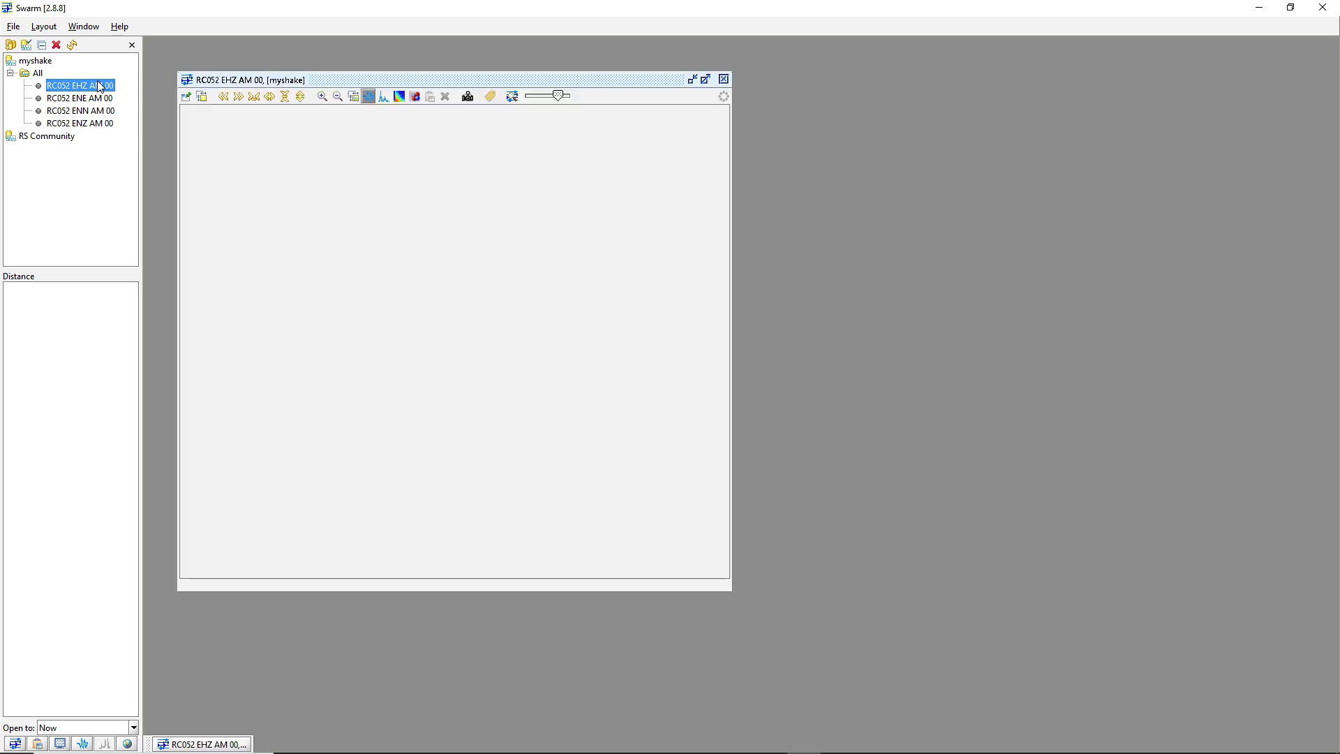
click(704, 79)
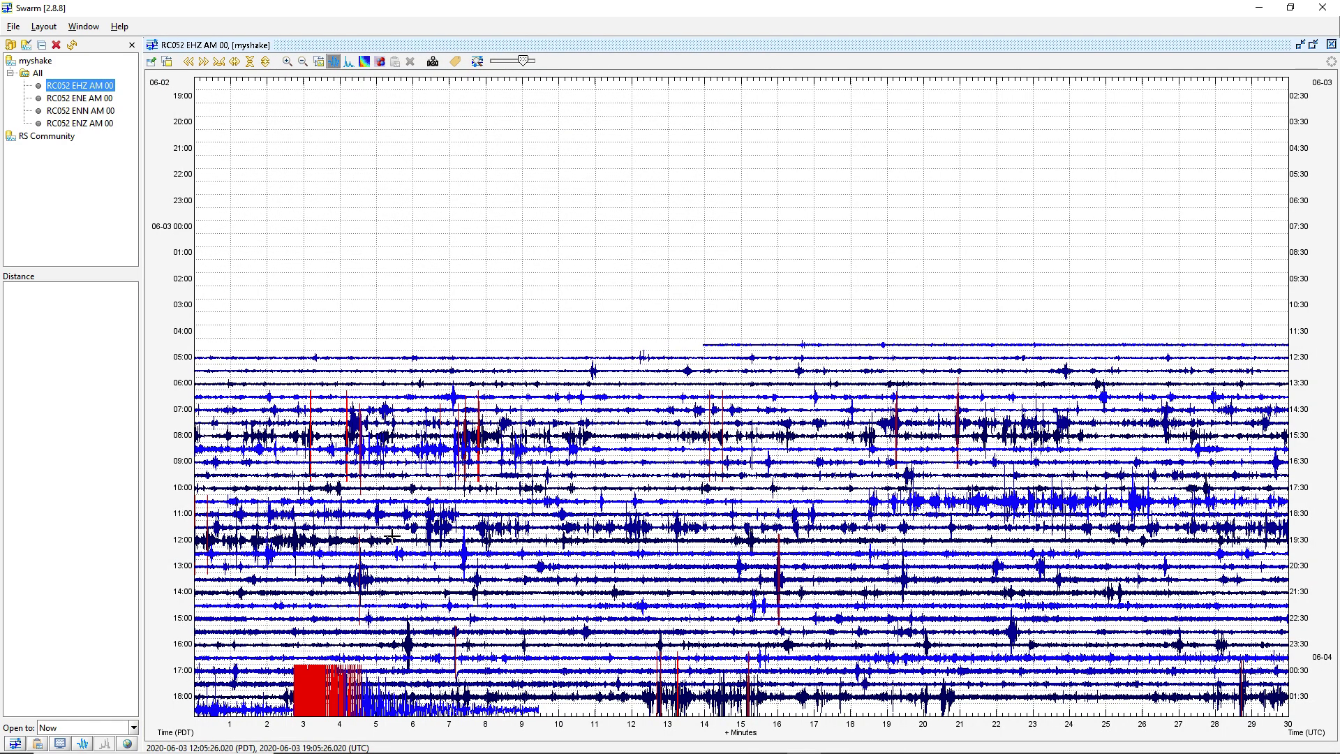
Scroll the helicorder down and zoom into the quake row, then close that panel.
scroll(392, 534, down, 3)
click(297, 393)
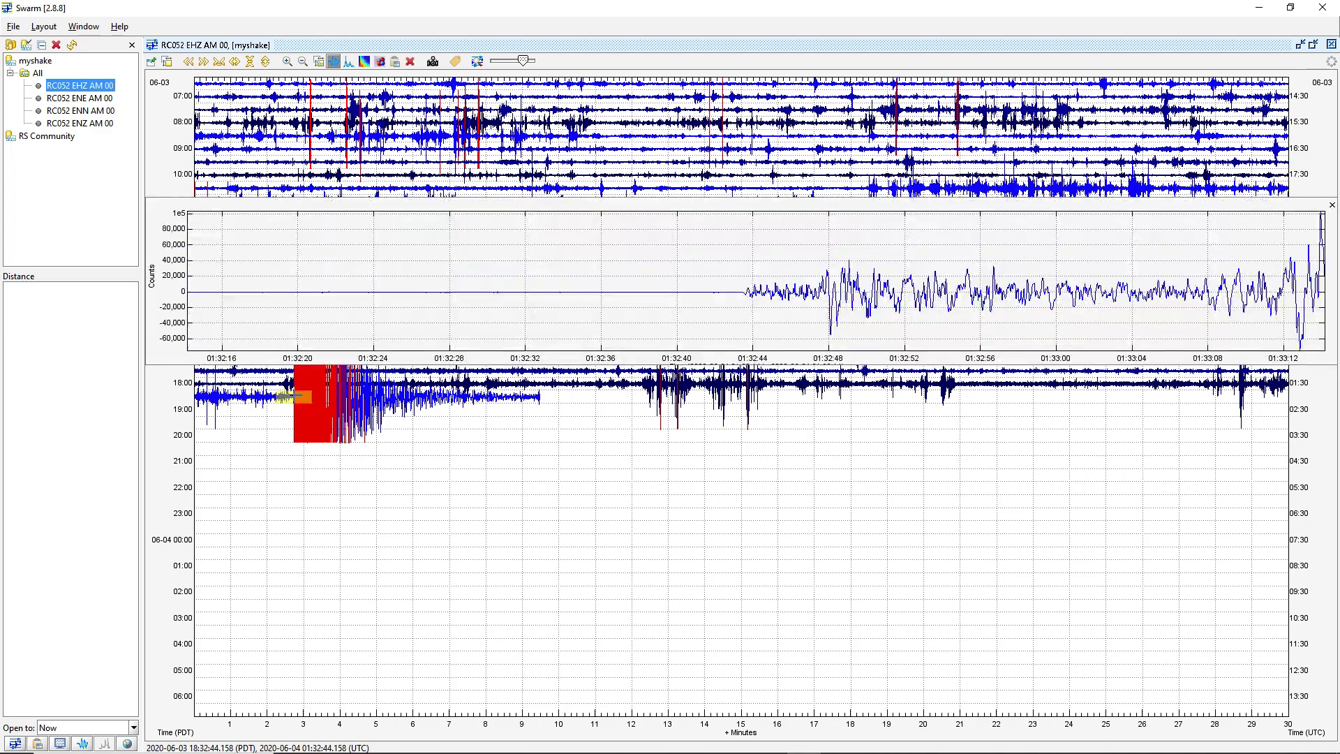
click(1331, 201)
Reopen the zoomed waveform and sweep it from the onset through the strongest shaking and coda.
click(281, 398)
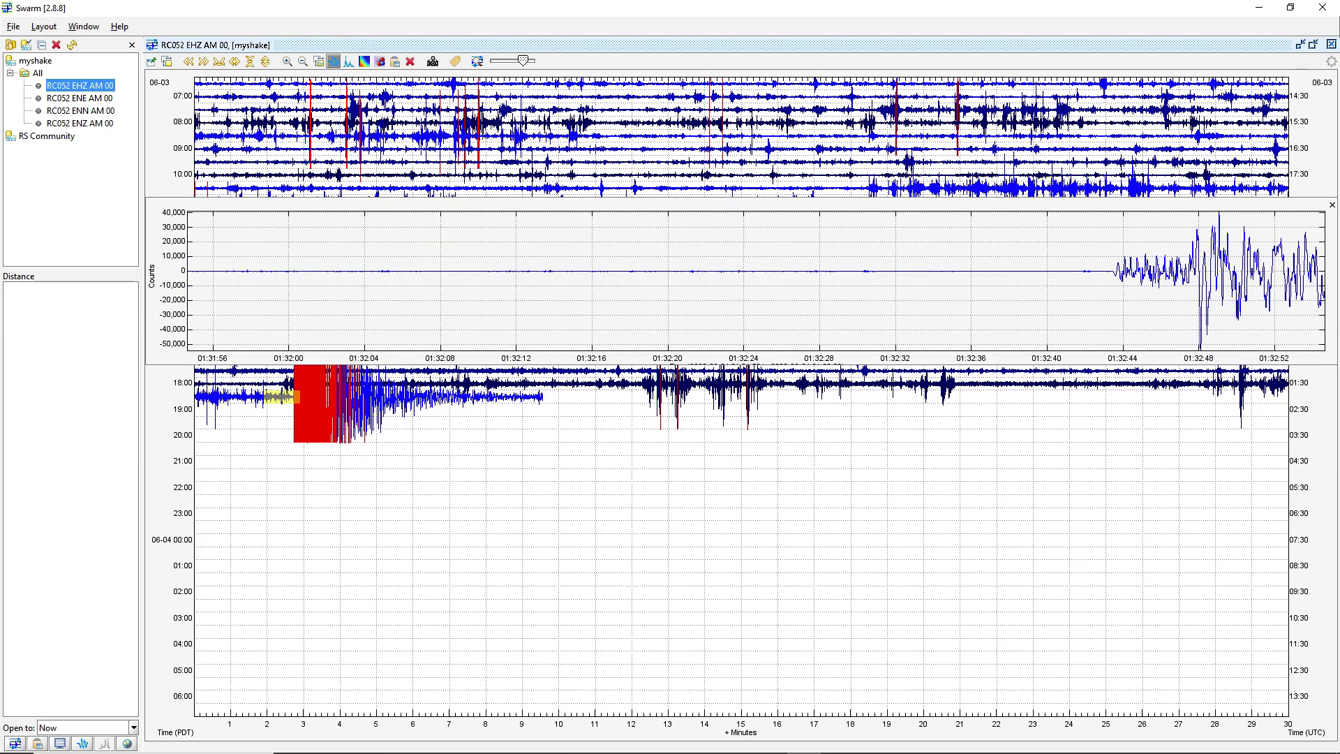
drag(282, 397, 282, 397)
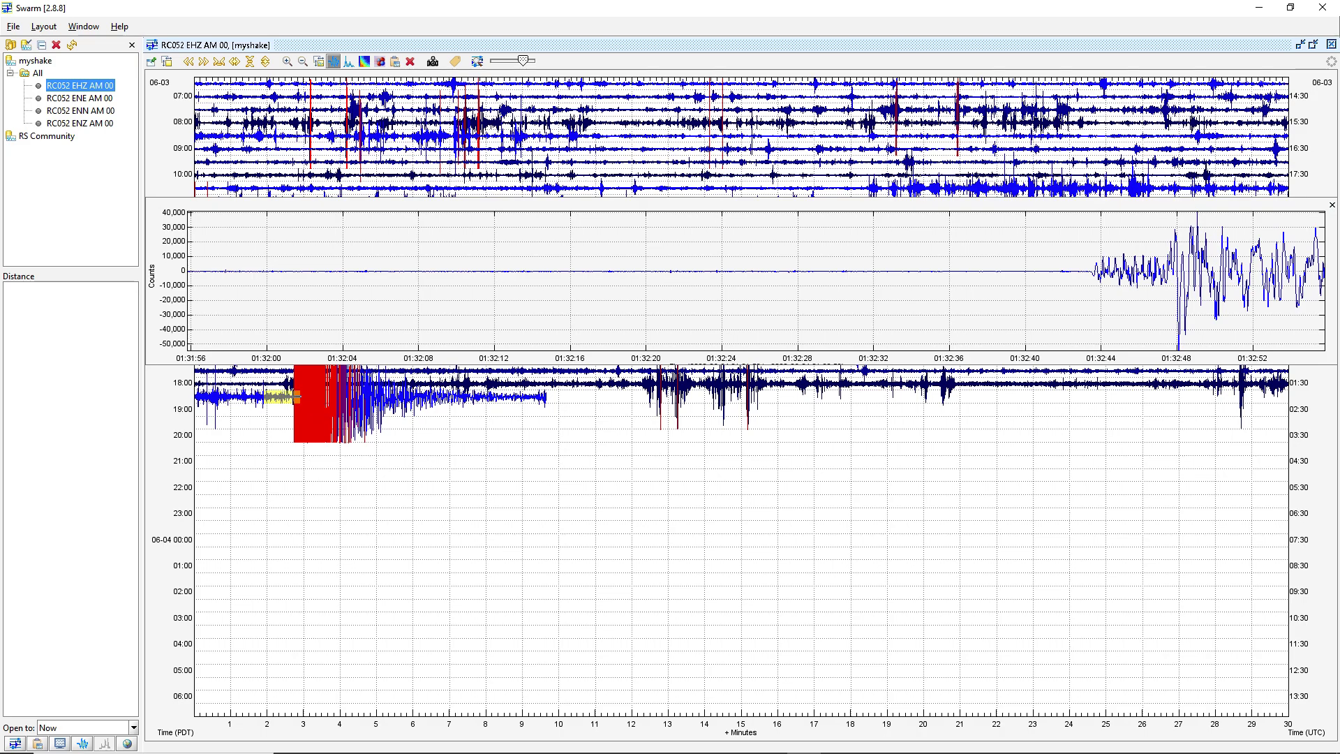
click(324, 397)
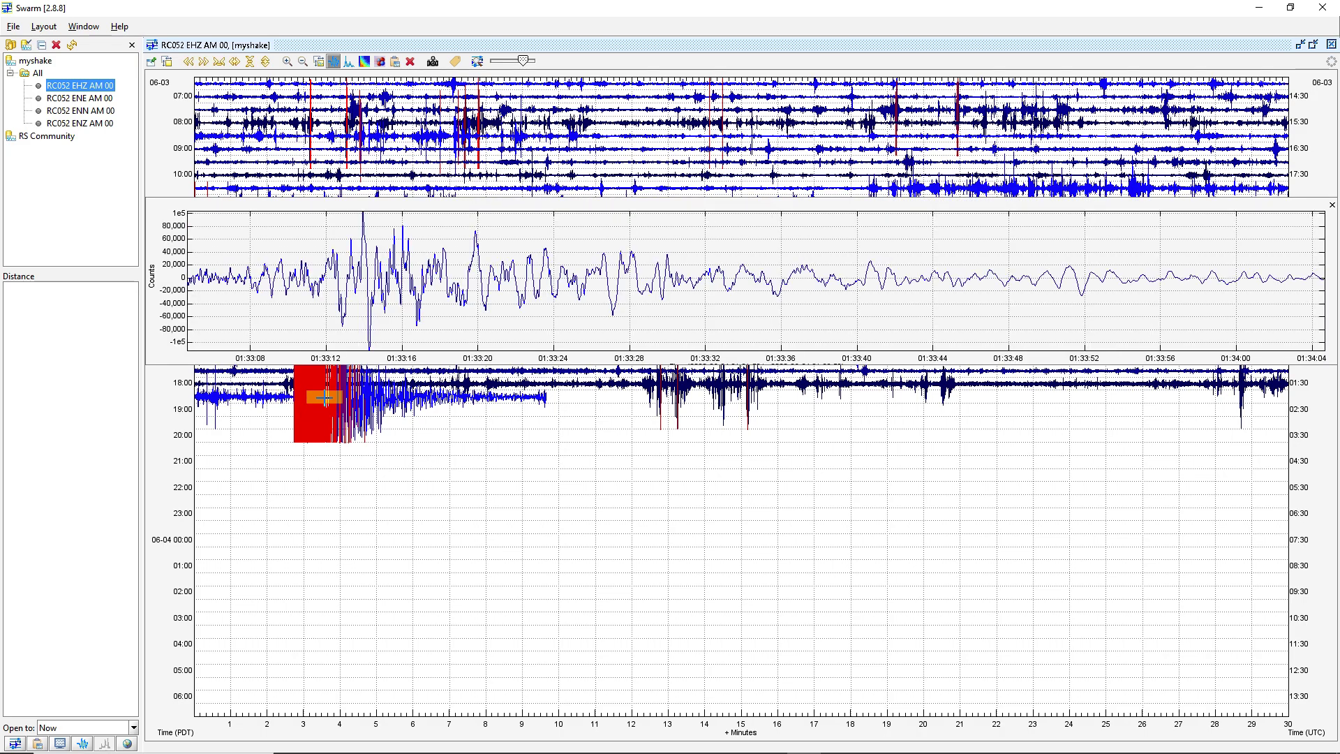
click(328, 397)
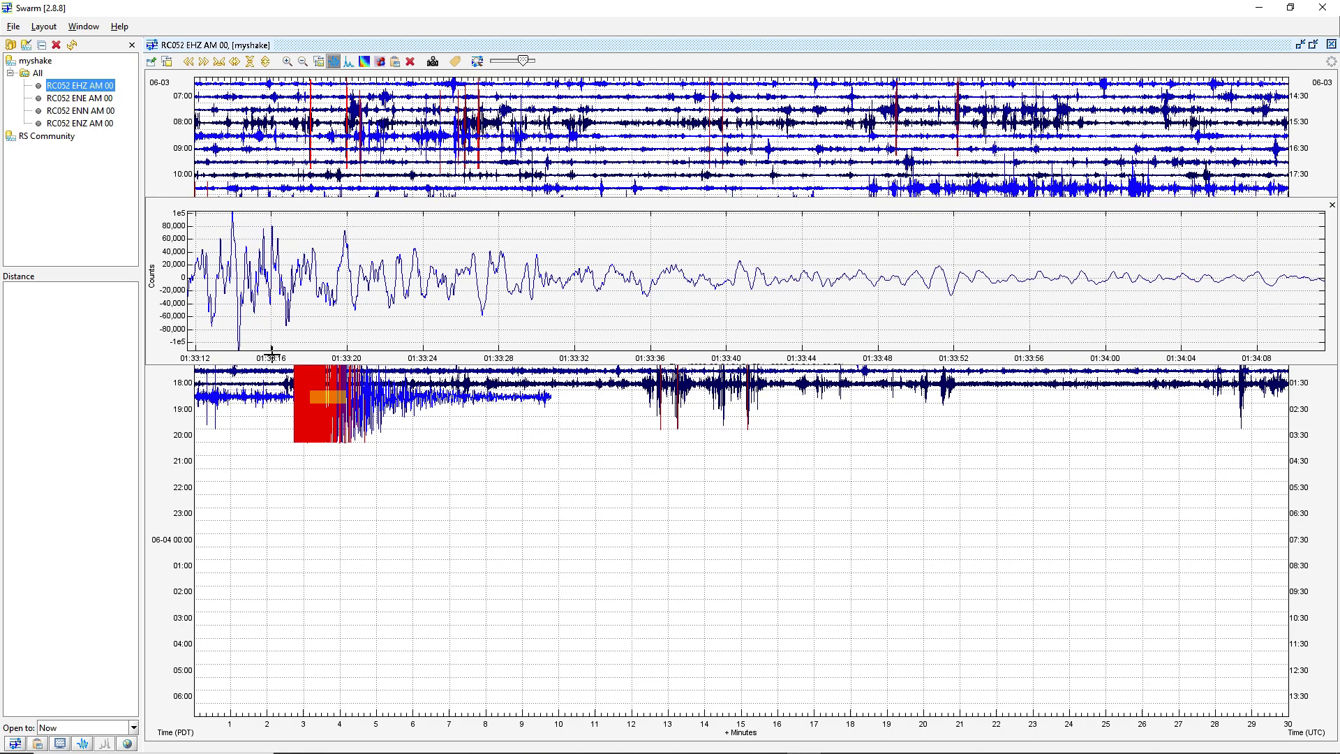
drag(318, 392, 422, 397)
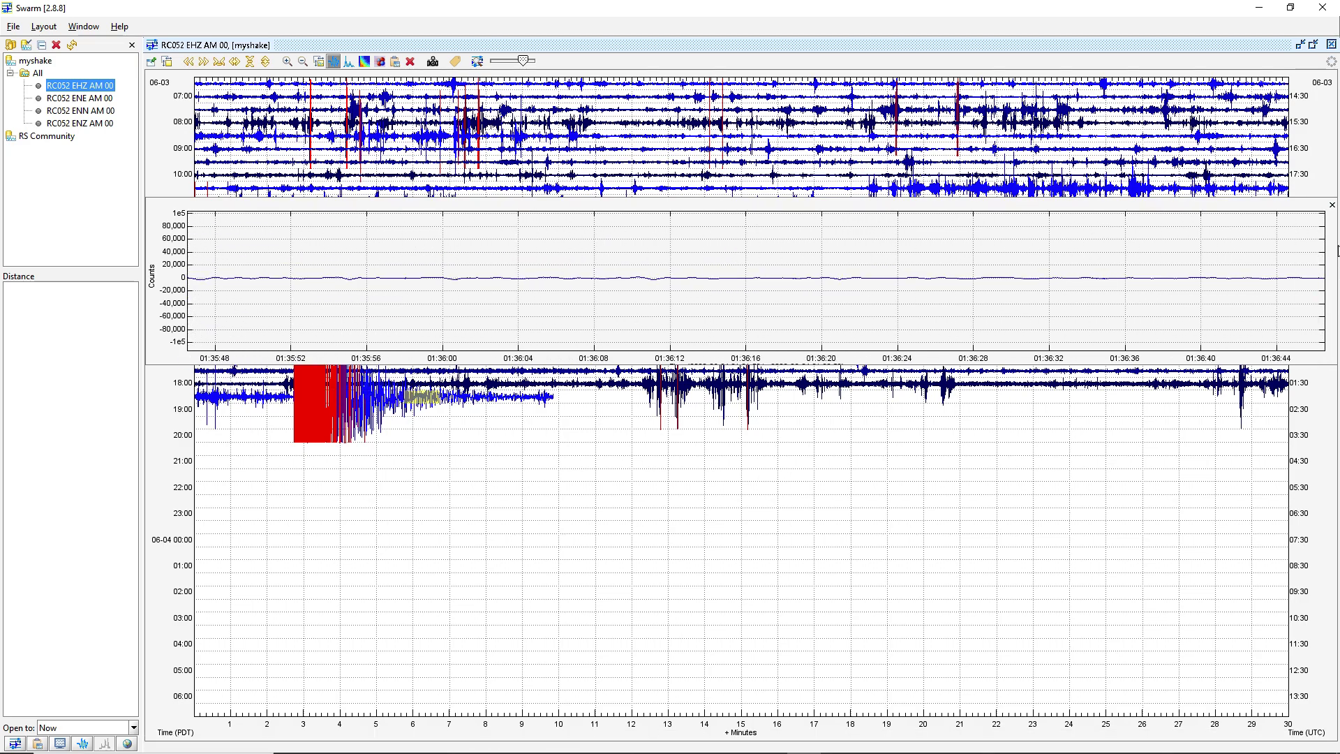
click(1330, 203)
click(251, 396)
Switch the zoomed panel to spectrogram view and slide it along the quake.
key(s)
key(g)
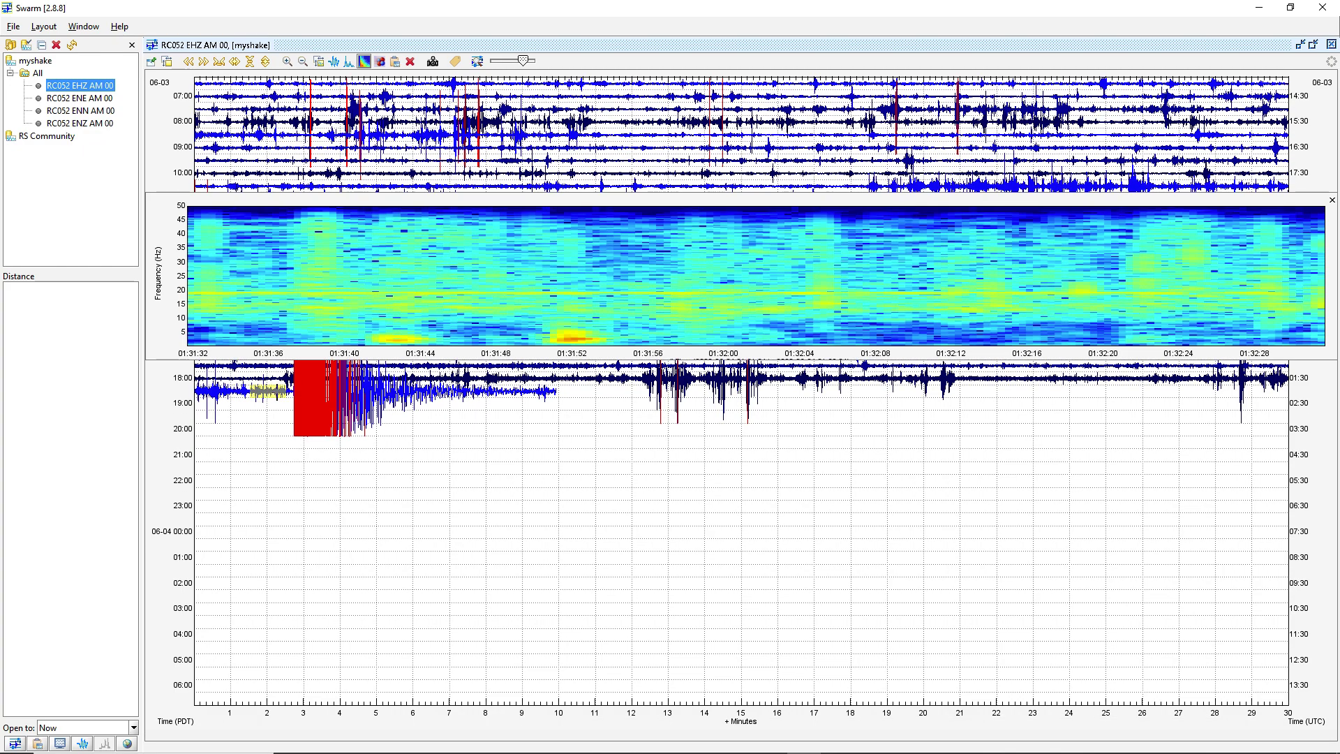
click(311, 389)
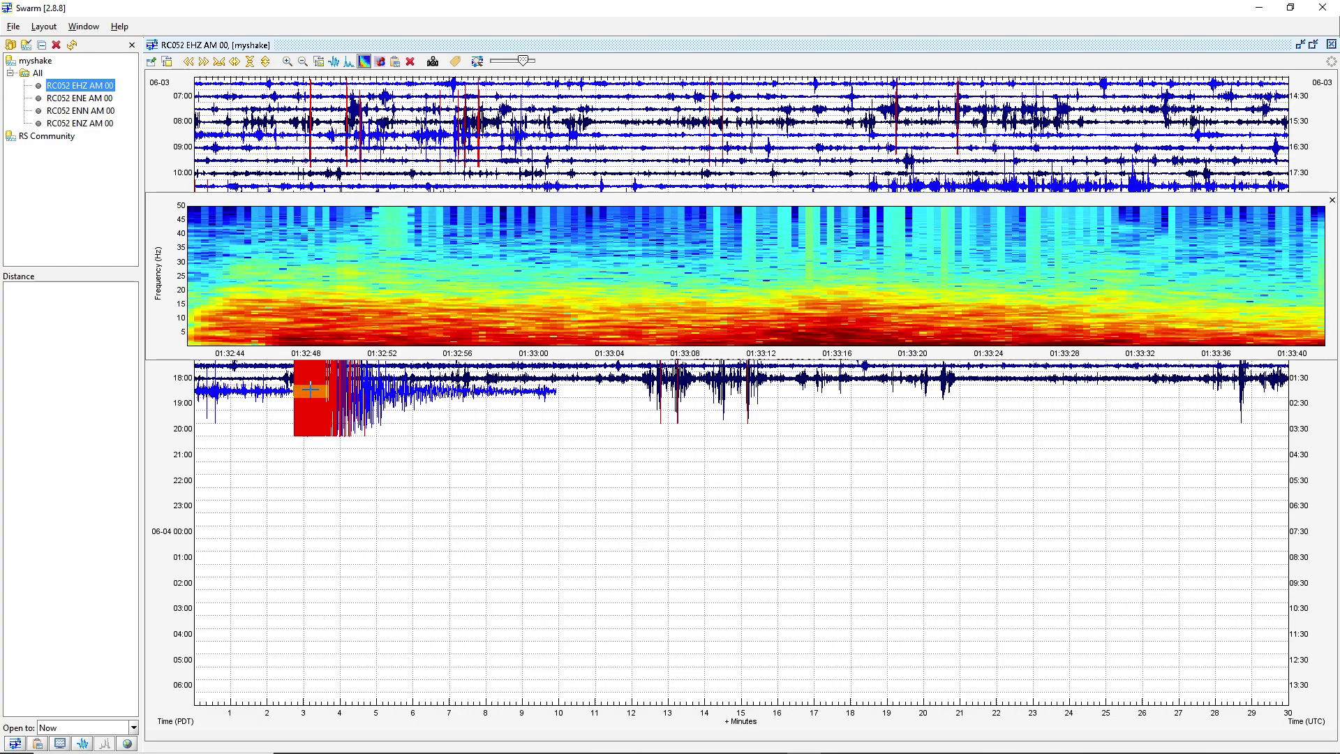
mouse_move(311, 389)
mouse_down()
mouse_move(329, 389)
mouse_move(308, 387)
mouse_up()
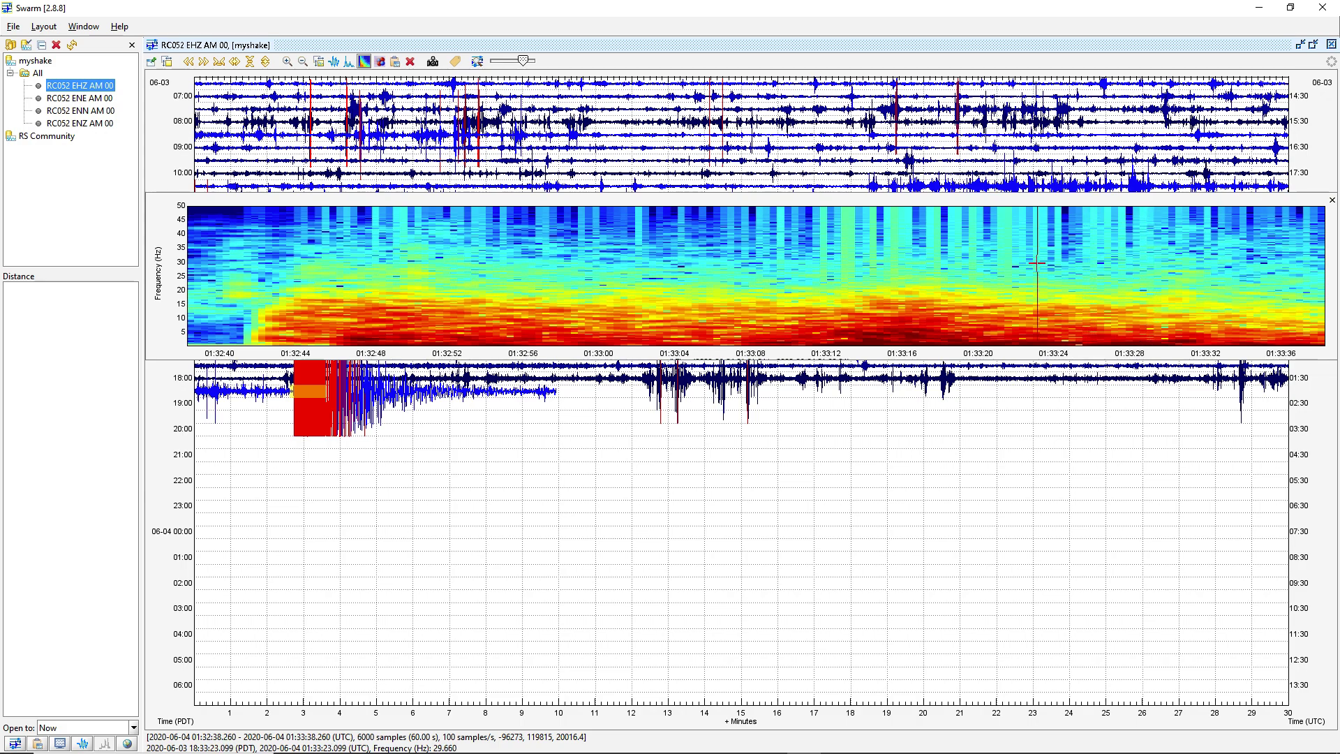
click(332, 393)
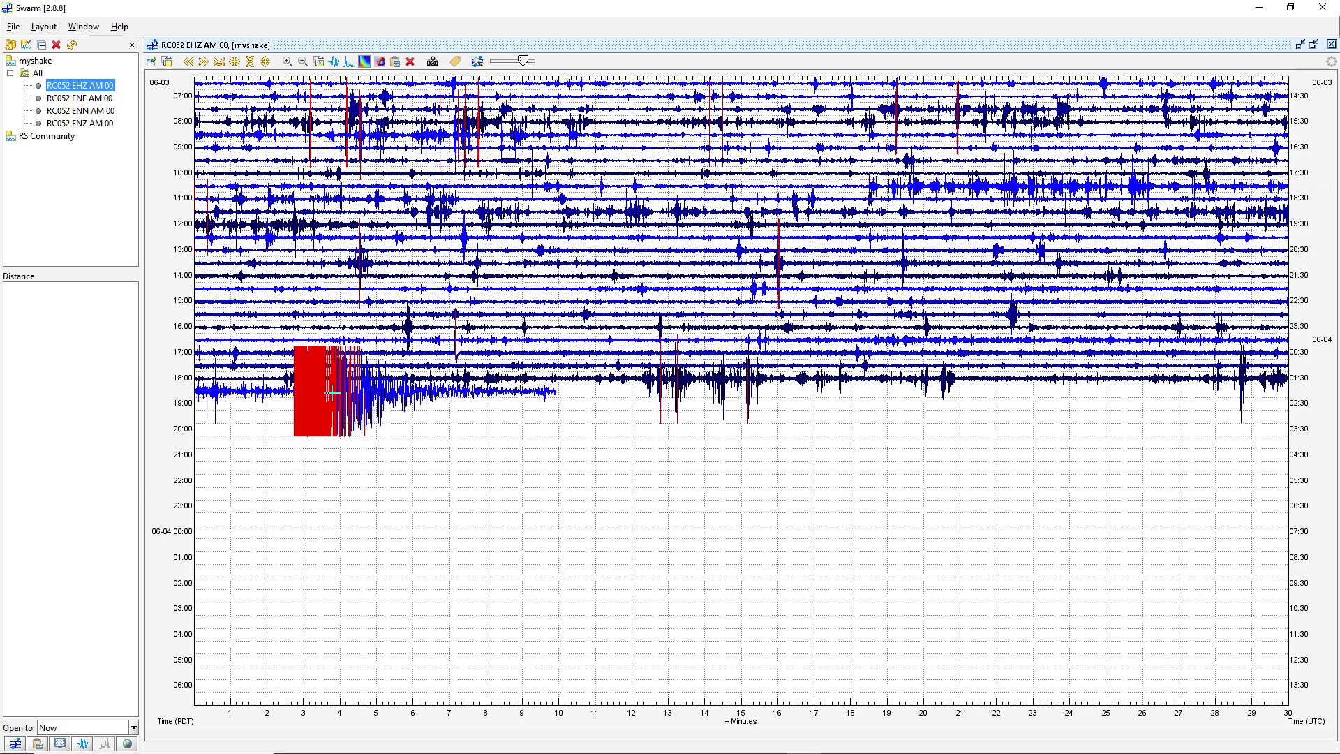
Sweep the quake spectrogram through the coda to 01:39:44–01:40:40, then return to waveform view.
click(389, 391)
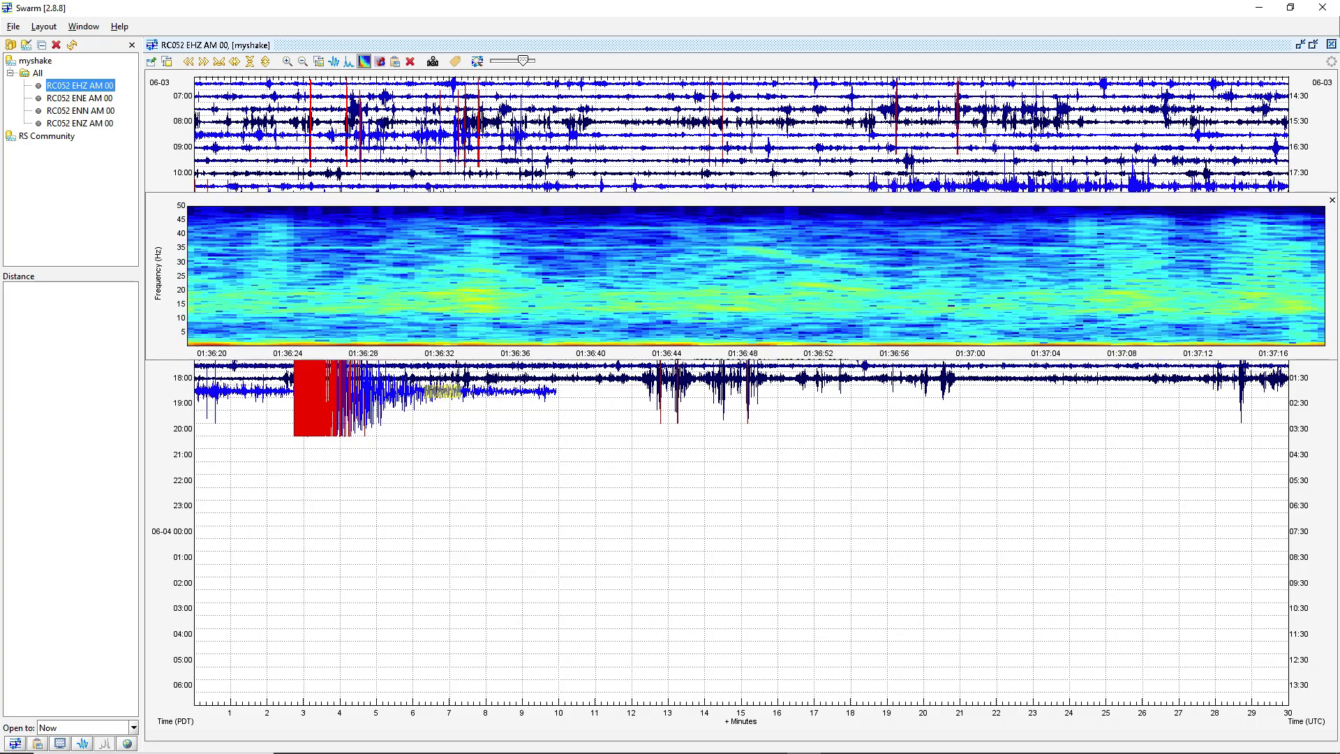
click(311, 391)
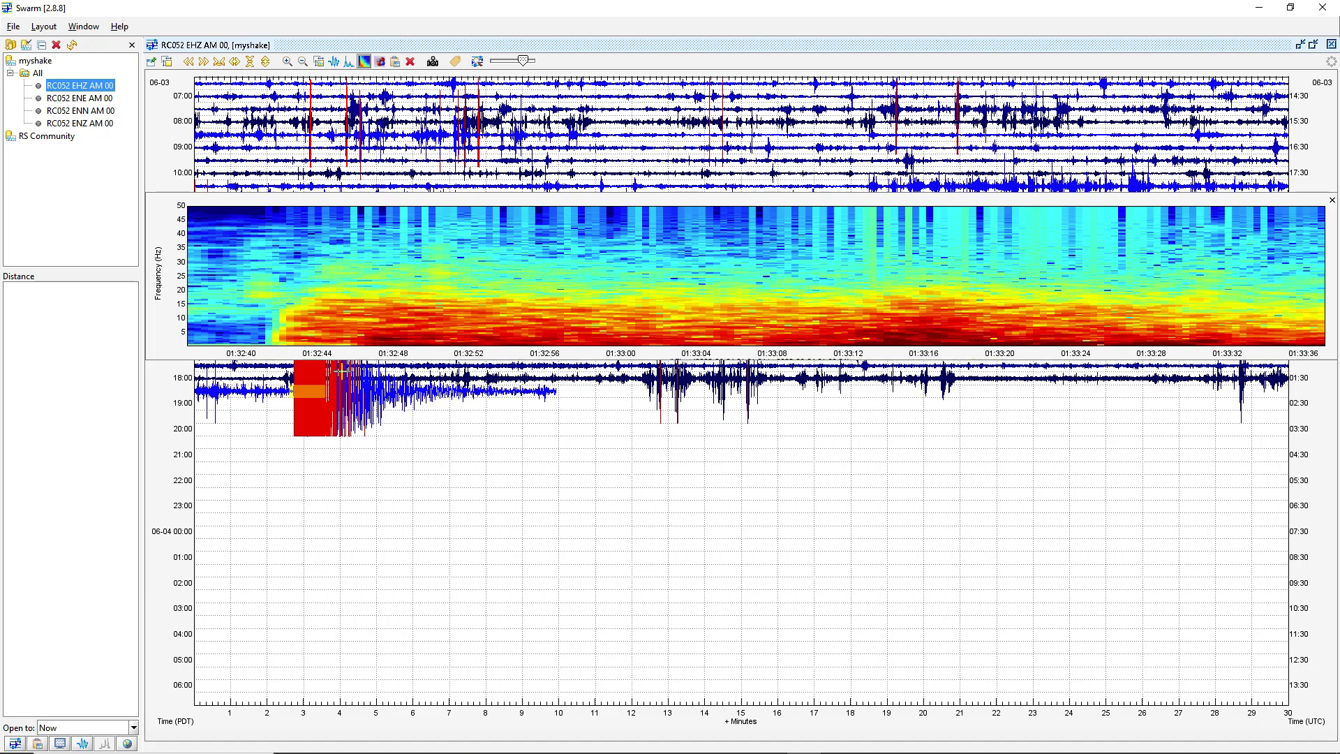
drag(315, 388, 541, 391)
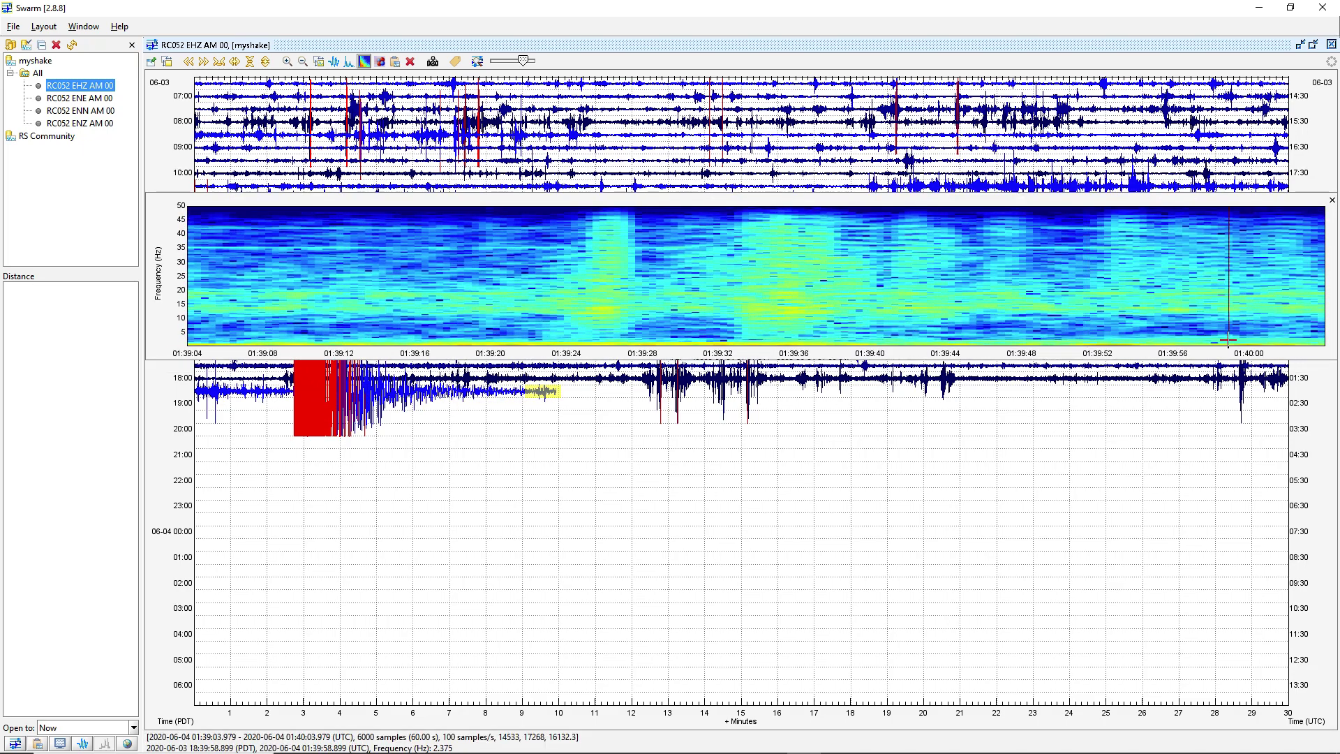
click(566, 392)
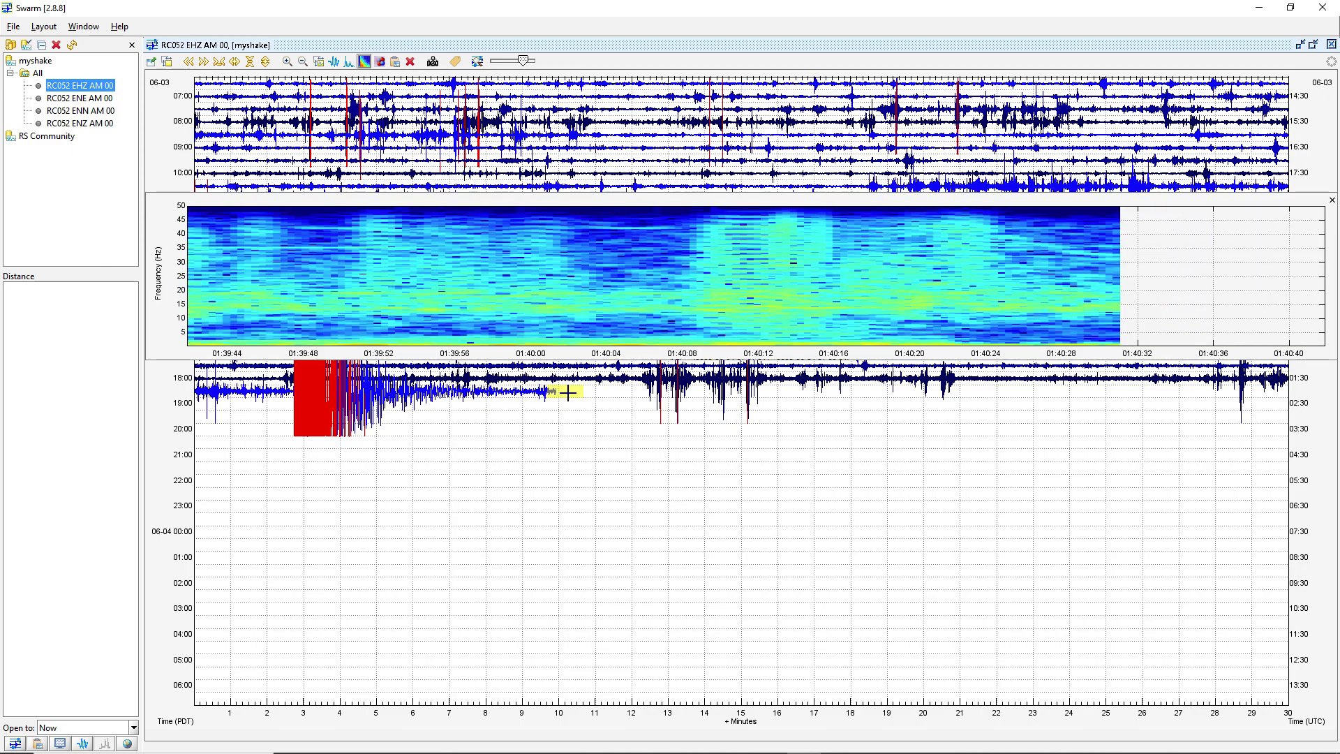
key(w)
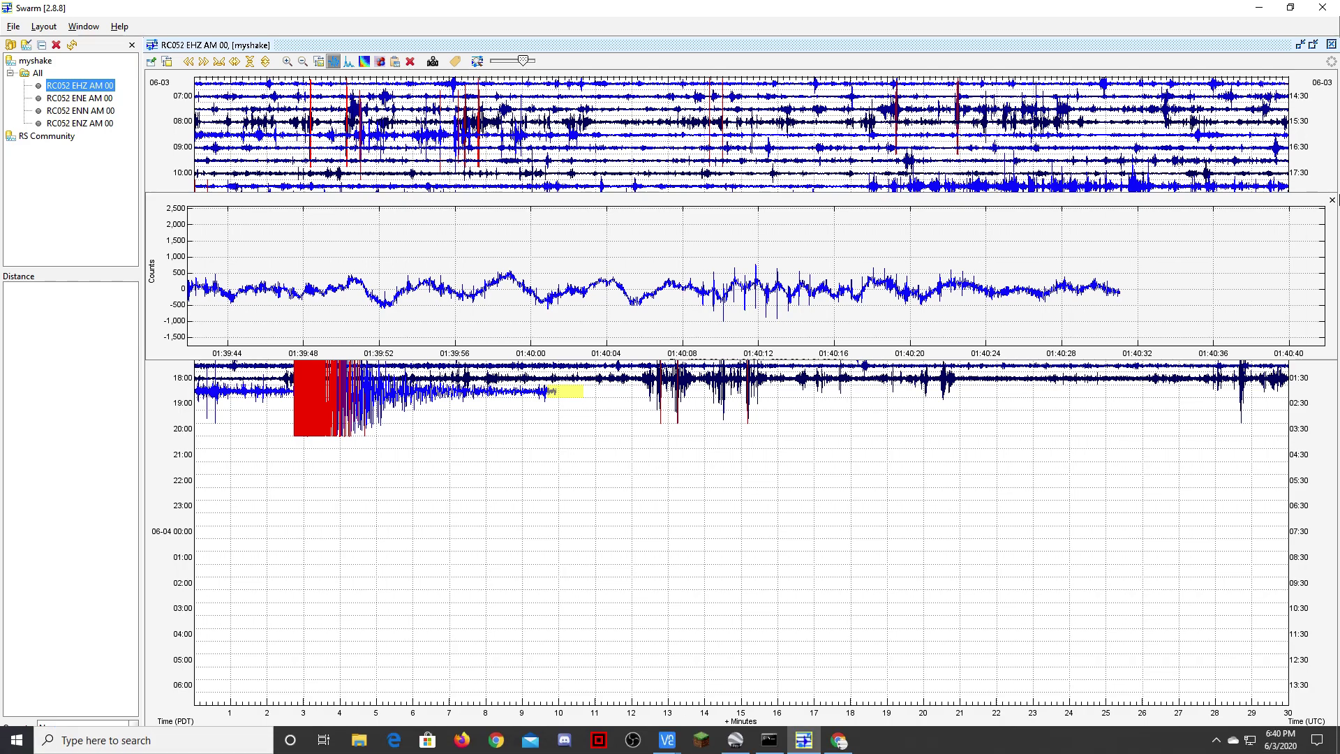
click(1331, 200)
Bring VNC Viewer's jAmaseis Stream View to the front from the taskbar preview.
mouse_move(717, 741)
mouse_move(667, 738)
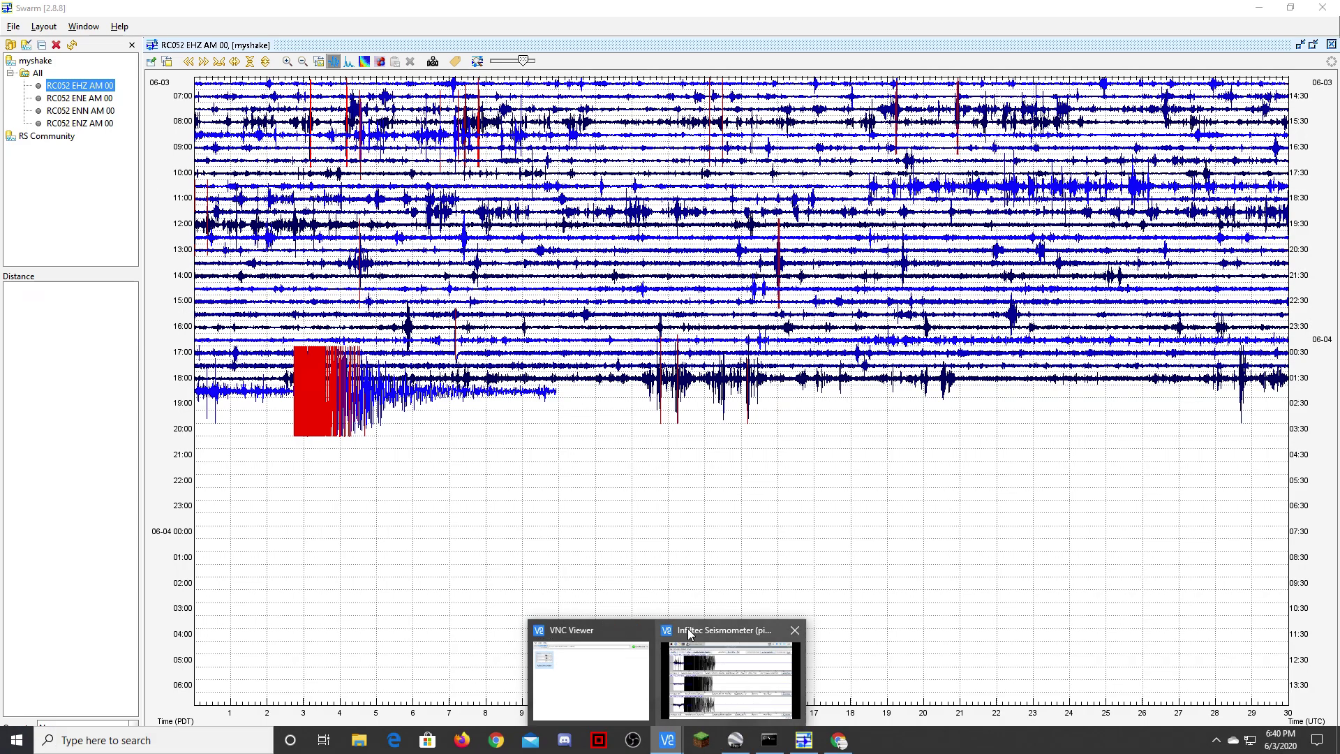
click(672, 651)
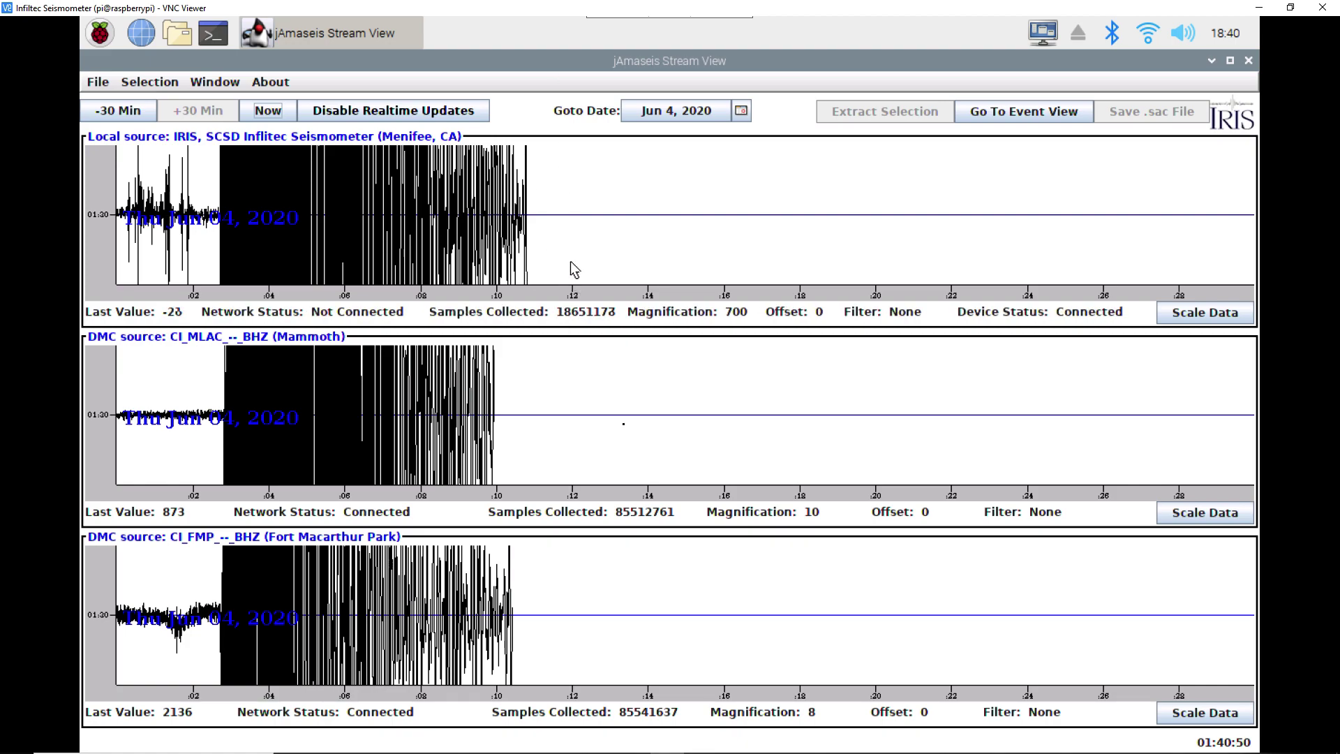
mouse_move(667, 751)
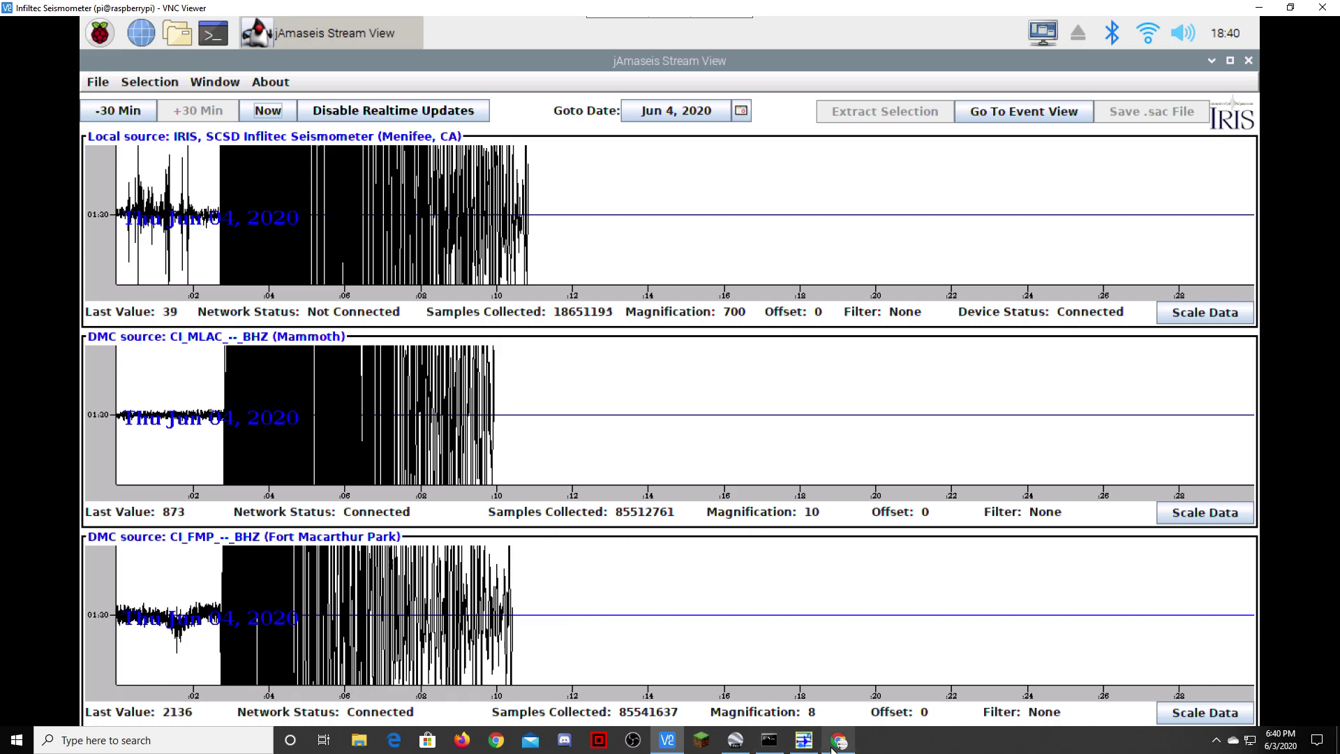
mouse_move(724, 748)
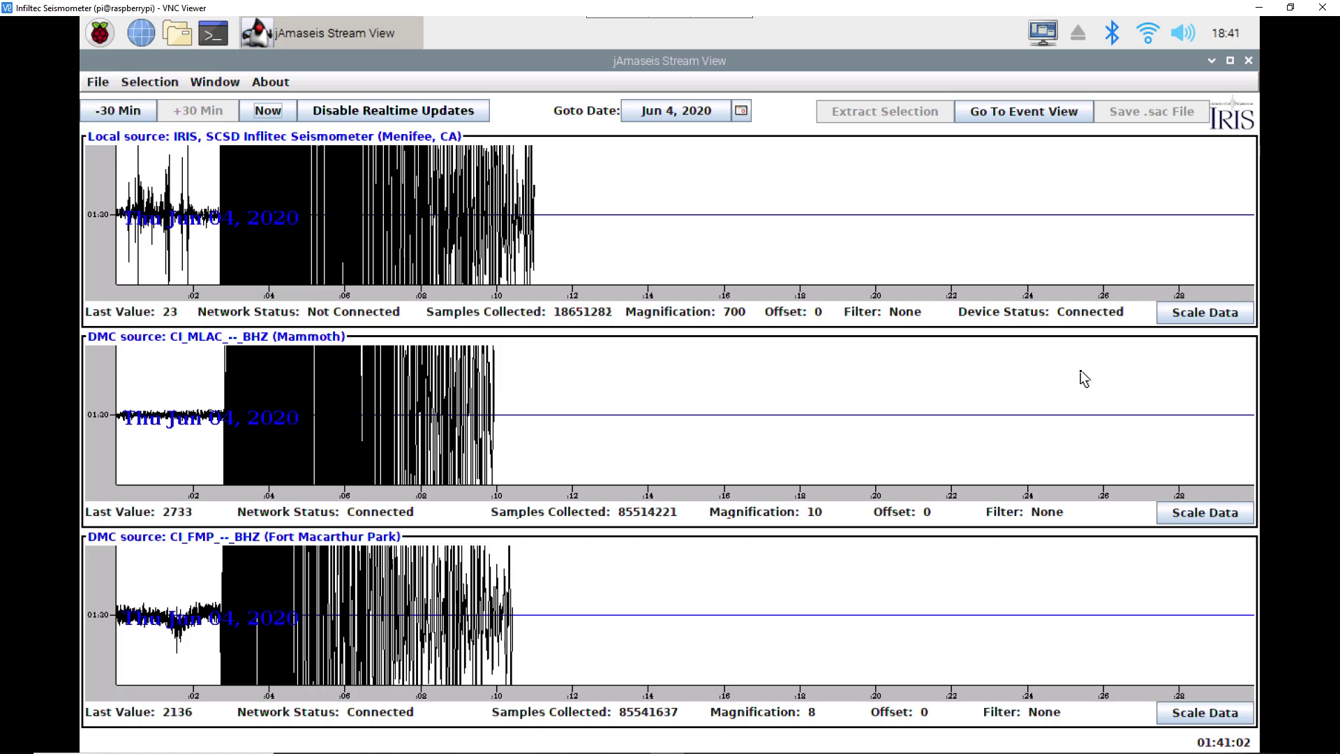
mouse_move(802, 752)
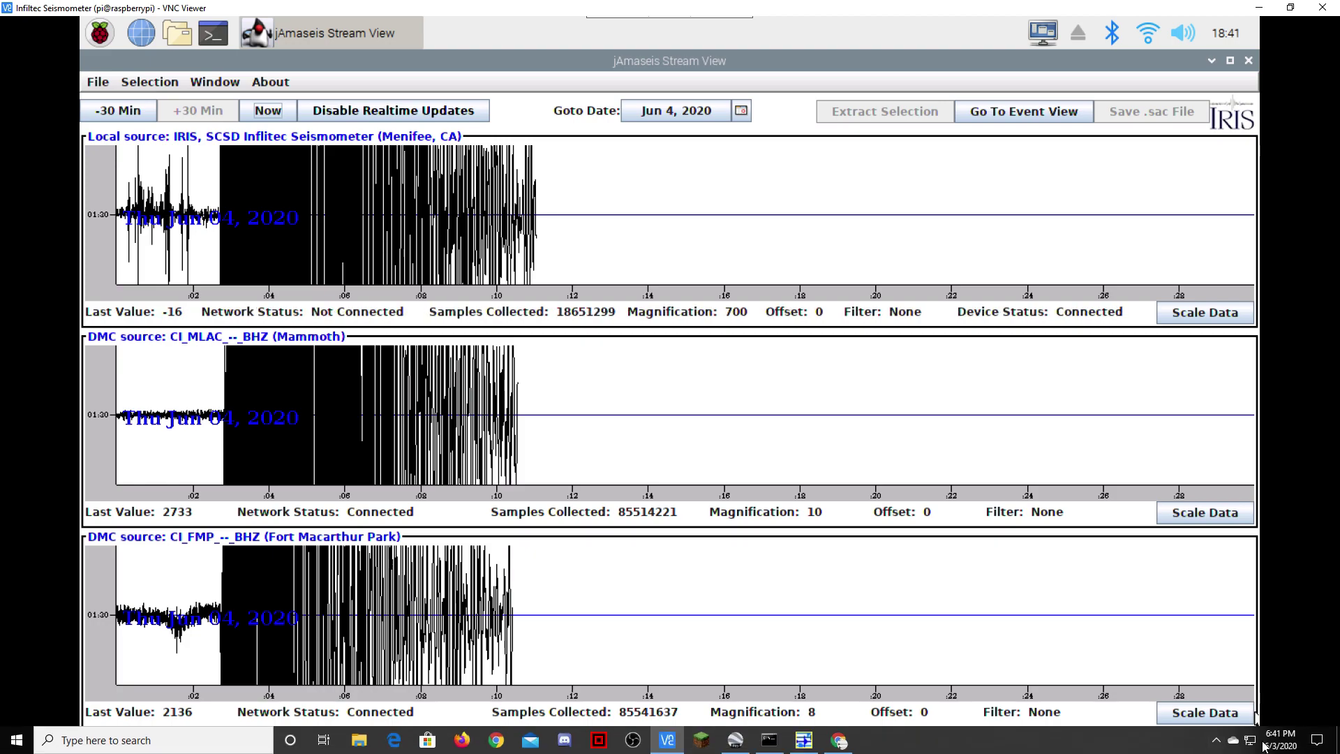